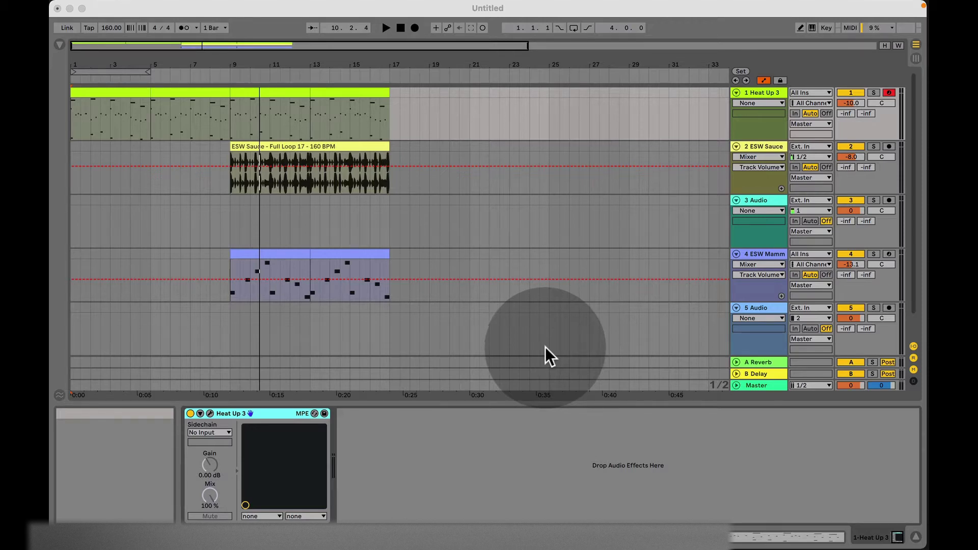
- Hide the automation lanes on all tracks and play the arrangement
{"action": "left_click", "coordinate": [738, 99]}
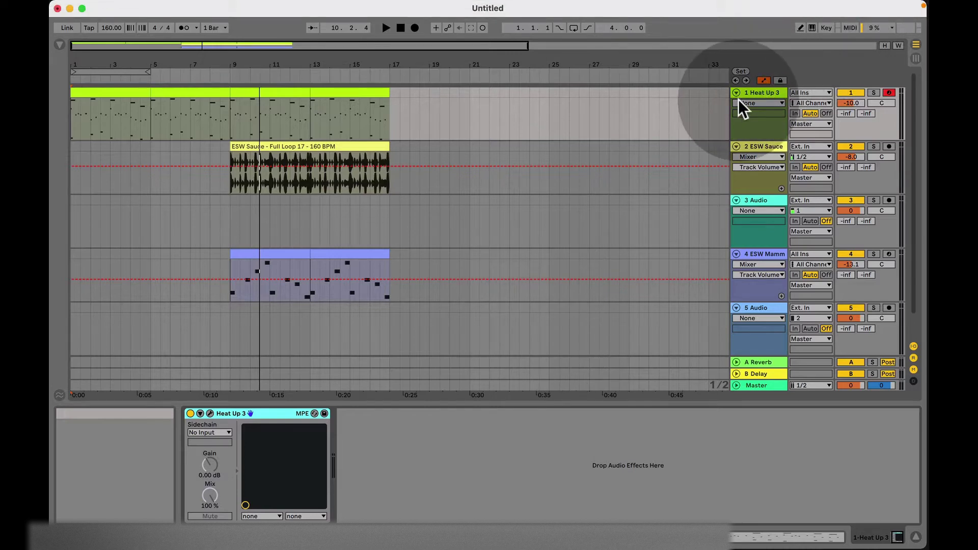
{"action": "left_click", "coordinate": [763, 79]}
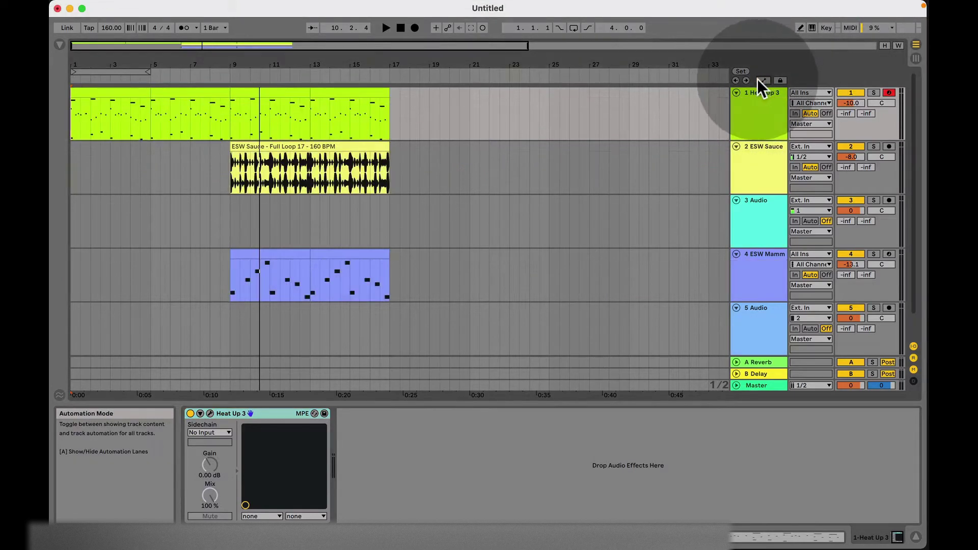
{"action": "left_click", "coordinate": [385, 28]}
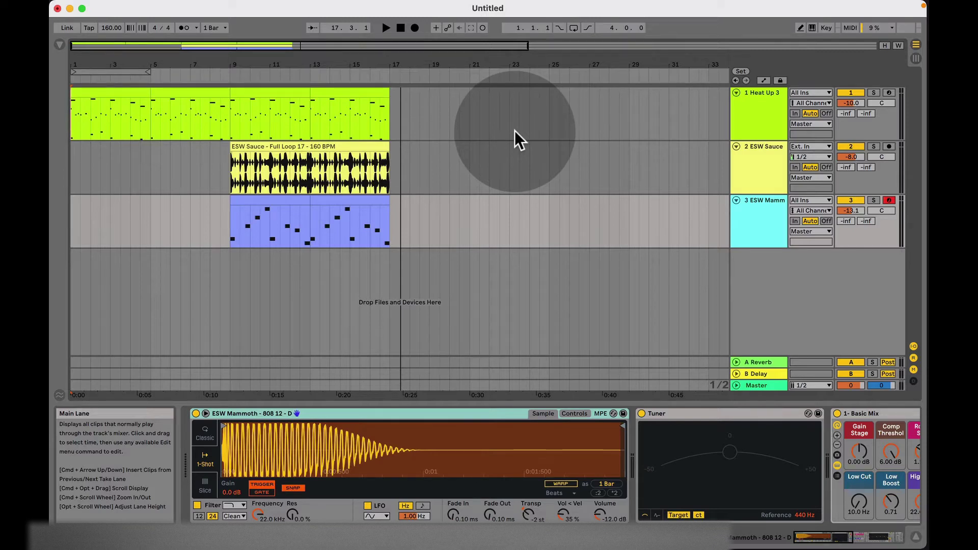
- Select the Heat Up 3 track, play its intro from the start of the arrangement, and stop playback
{"action": "left_click", "coordinate": [754, 122]}
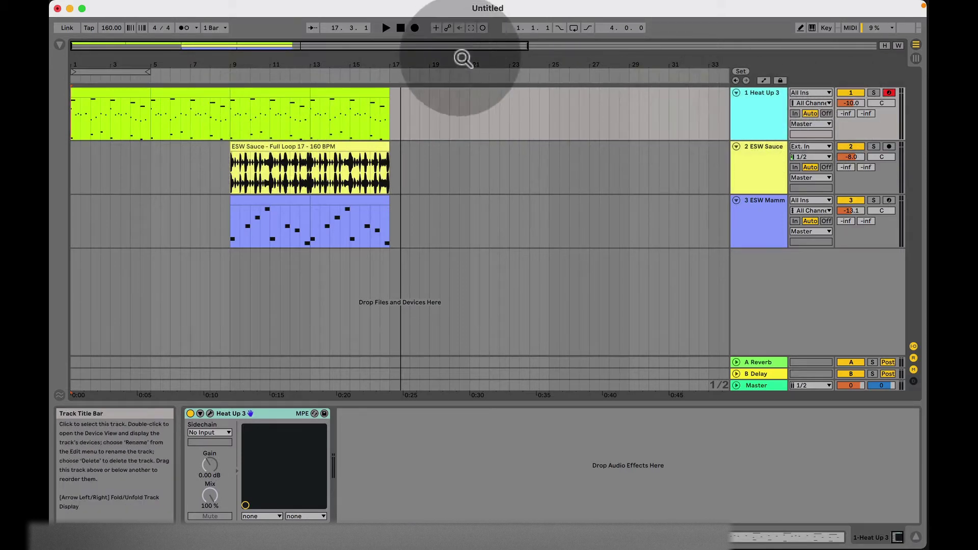
{"action": "left_click", "coordinate": [400, 28]}
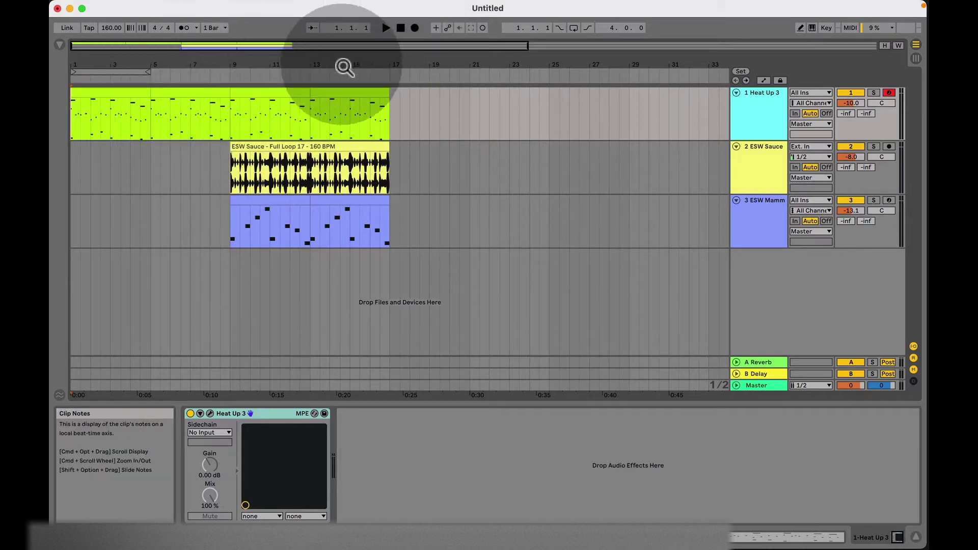
{"action": "left_click", "coordinate": [384, 28]}
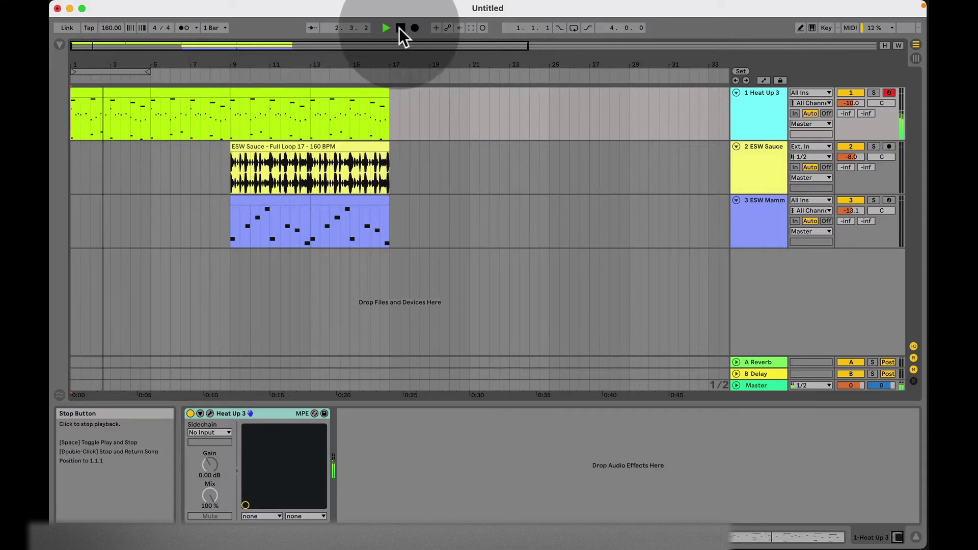
{"action": "left_click", "coordinate": [399, 28]}
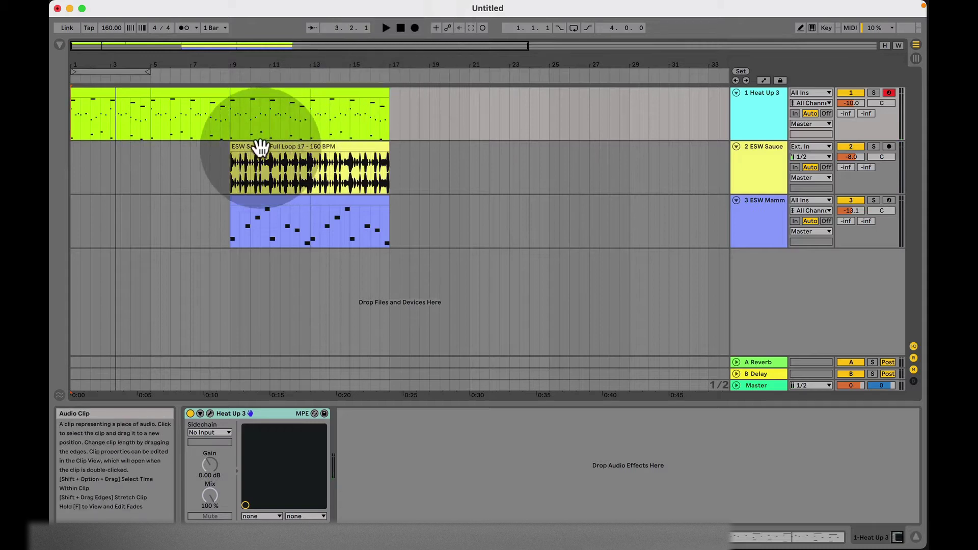
{"action": "left_click_drag", "start_coordinate": [209, 121], "coordinate": [224, 122]}
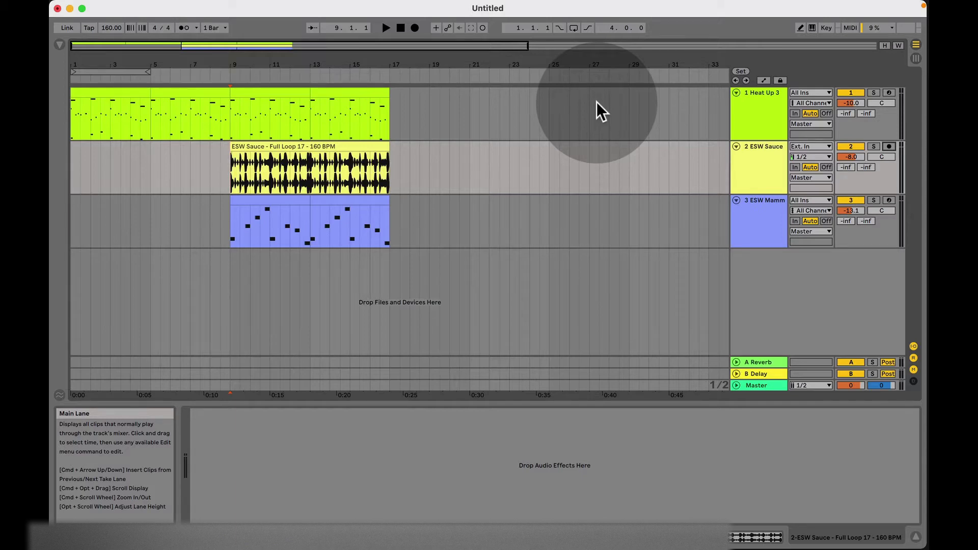
- Load ShaperBox 2 from the Favorites collection onto the Heat Up 3 track and add its Time shaper
{"action": "key", "text": "super+alt+b"}
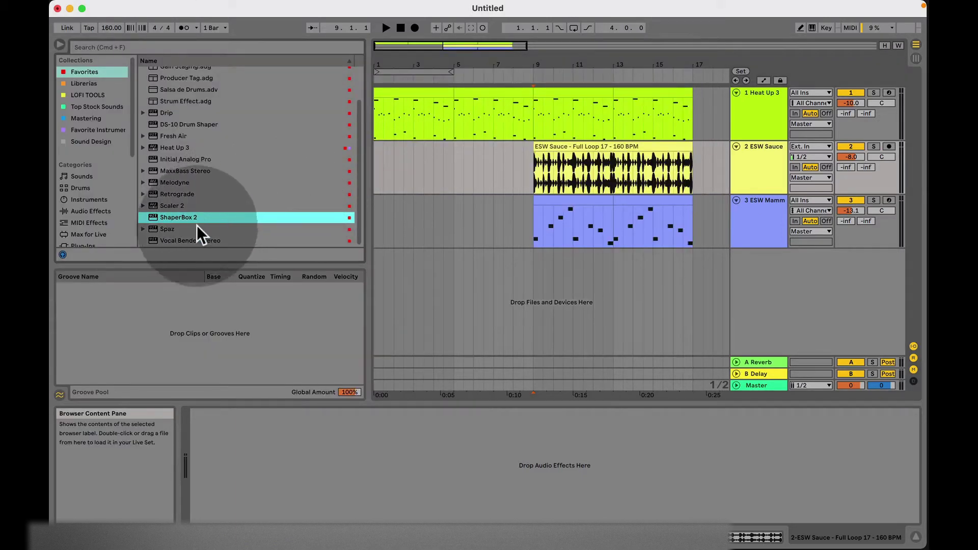
{"action": "left_click_drag", "start_coordinate": [187, 218], "coordinate": [466, 121]}
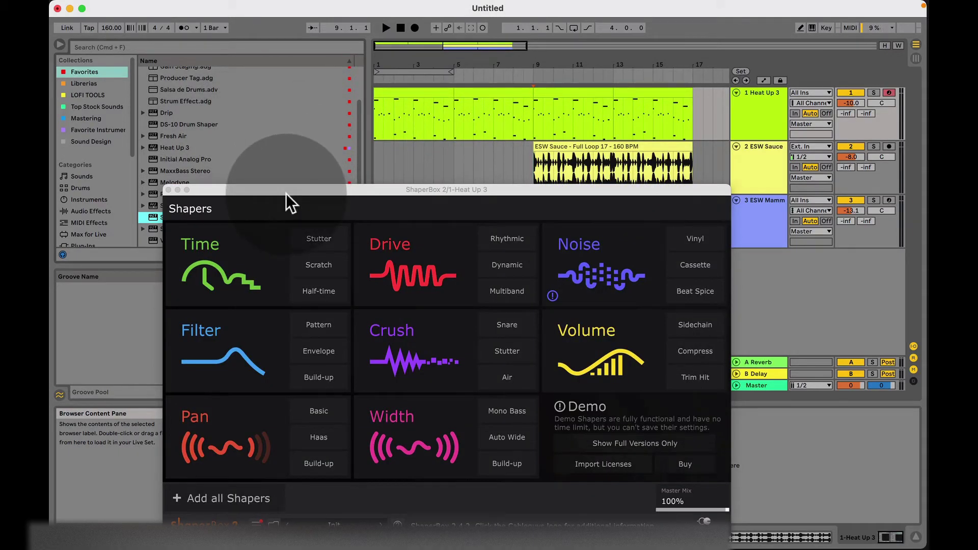
{"action": "left_click", "coordinate": [251, 255]}
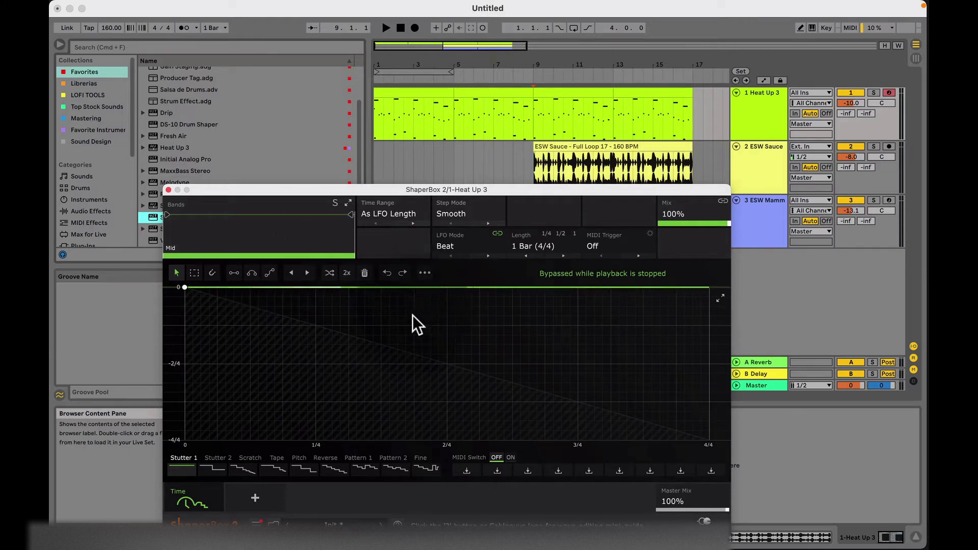
- Shape the Time curve with grid snapping: flat until 2/4, then bending smoothly down to -1/4 at the end of the bar
{"action": "left_click", "coordinate": [447, 288]}
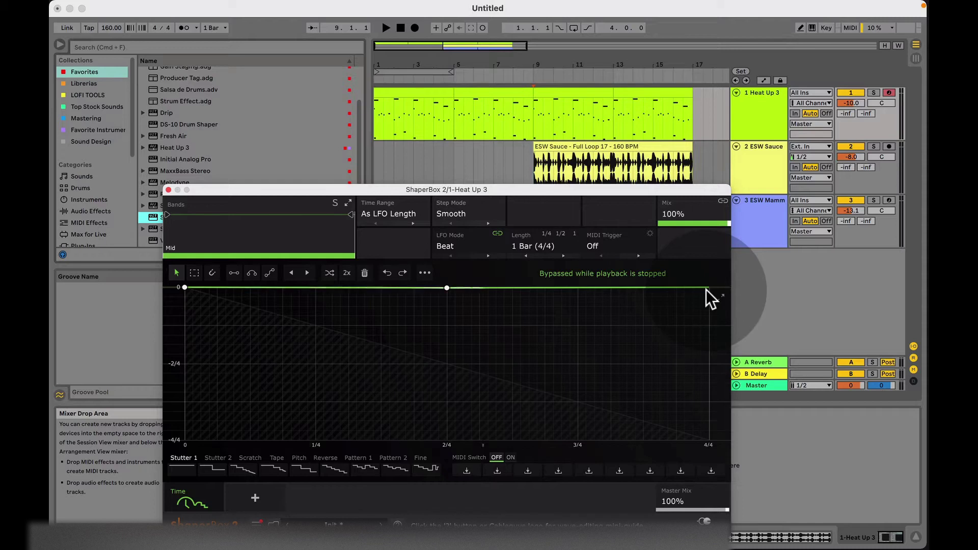
{"action": "left_click_drag", "start_coordinate": [707, 290], "coordinate": [709, 325]}
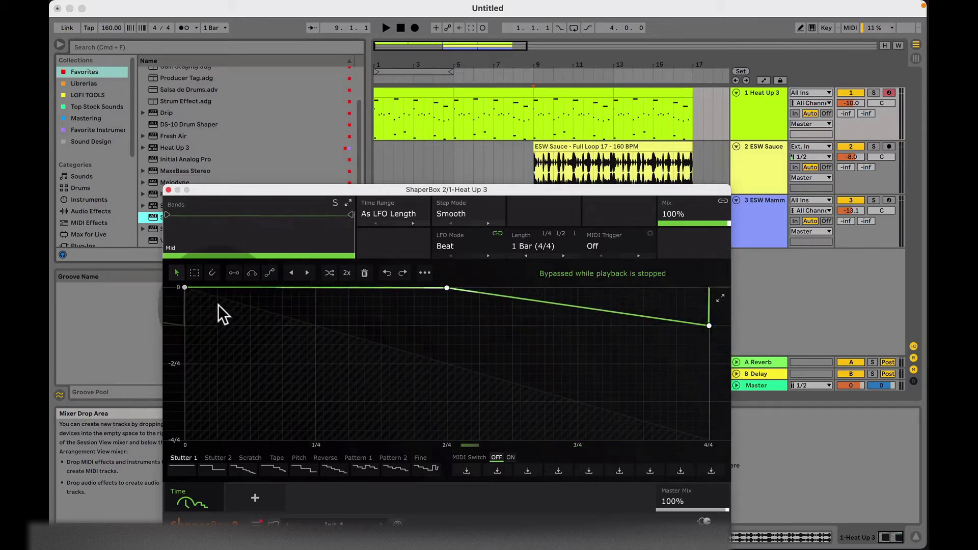
{"action": "left_click", "coordinate": [213, 273]}
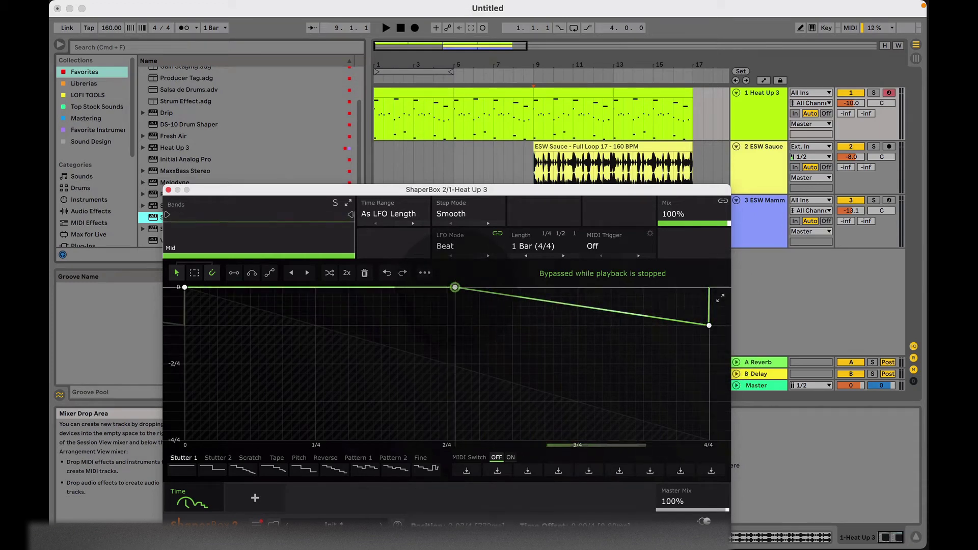
{"action": "double_click", "coordinate": [577, 306]}
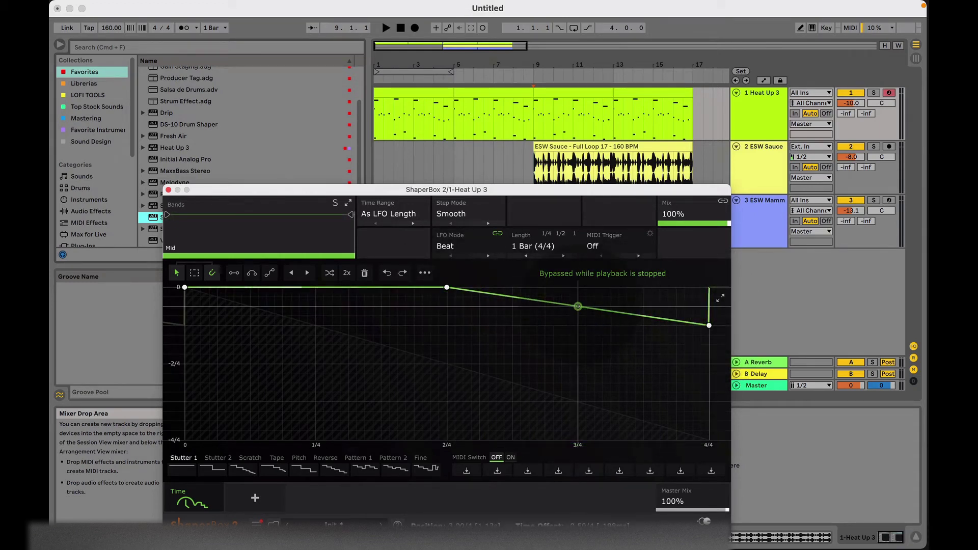
{"action": "left_click_drag", "start_coordinate": [577, 306], "coordinate": [579, 287]}
- Listen to the Time effect from bar 9 and again from the start of the arrangement, then stop playback
{"action": "key", "text": "space"}
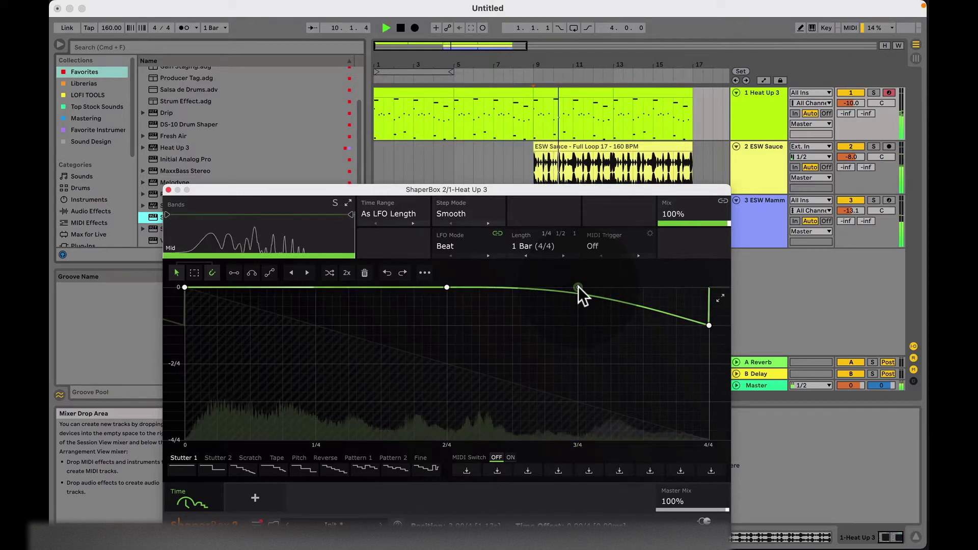
{"action": "double_click", "coordinate": [401, 28]}
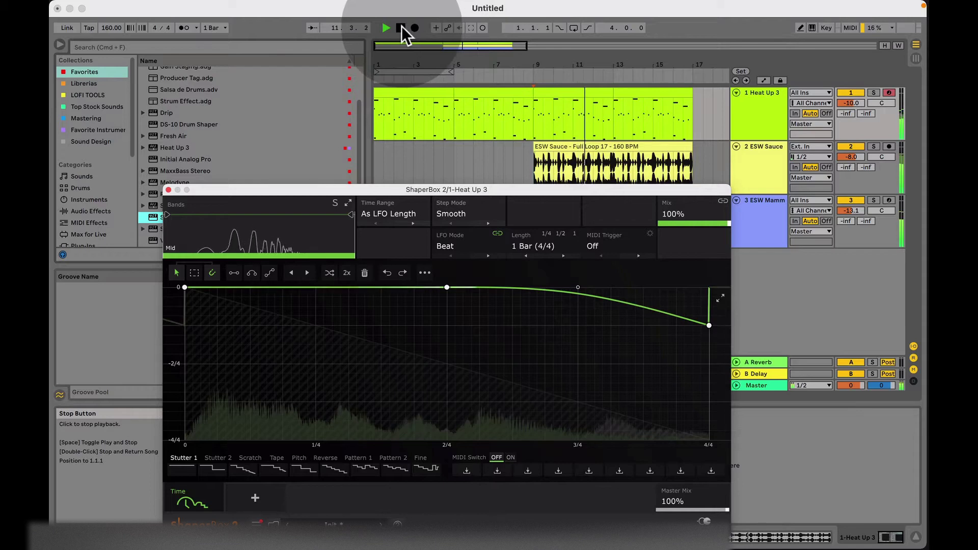
{"action": "key", "text": "space"}
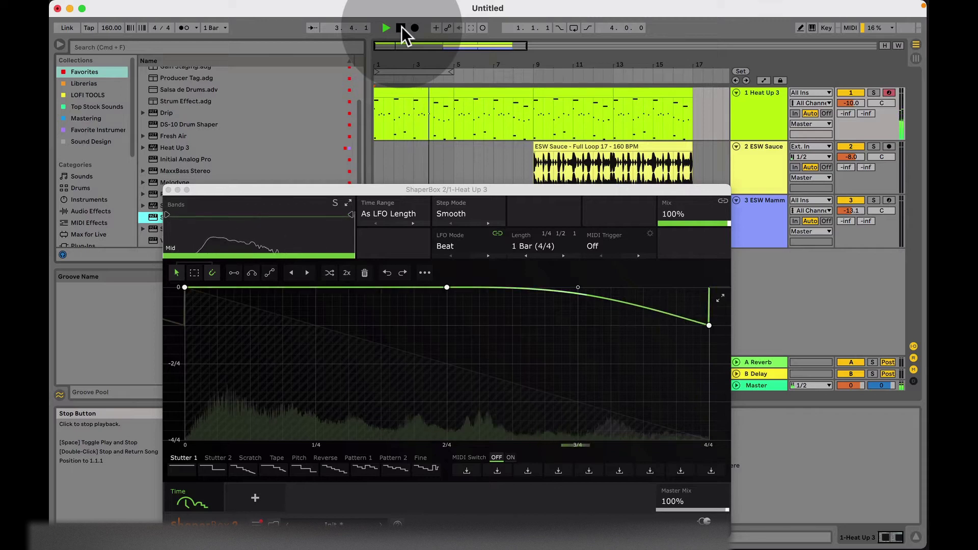
{"action": "left_click", "coordinate": [401, 26]}
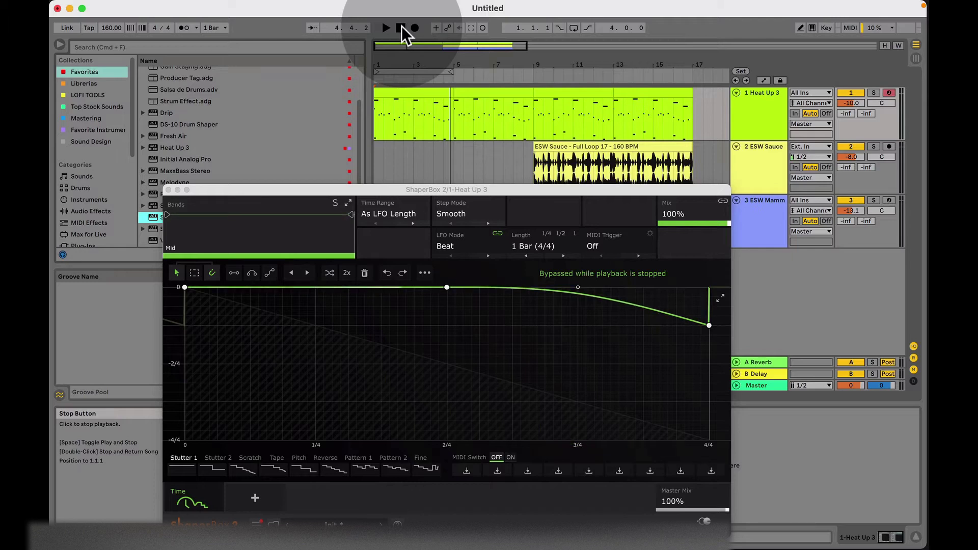
- Select bar 8 of the Heat Up 3 clip and compare the Time shaper's mix at 0% and 100% during playback
{"action": "left_click_drag", "start_coordinate": [511, 114], "coordinate": [530, 117]}
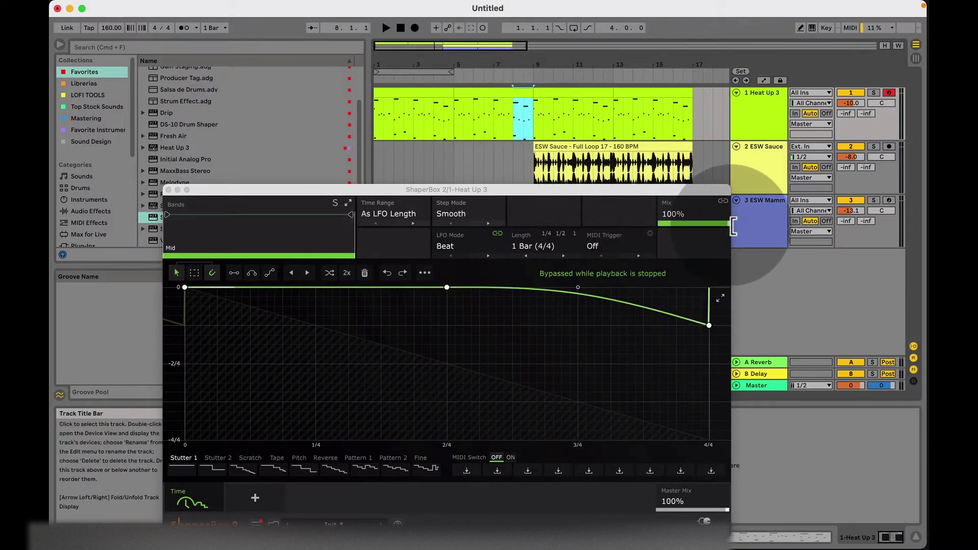
{"action": "left_click_drag", "start_coordinate": [726, 222], "coordinate": [617, 224]}
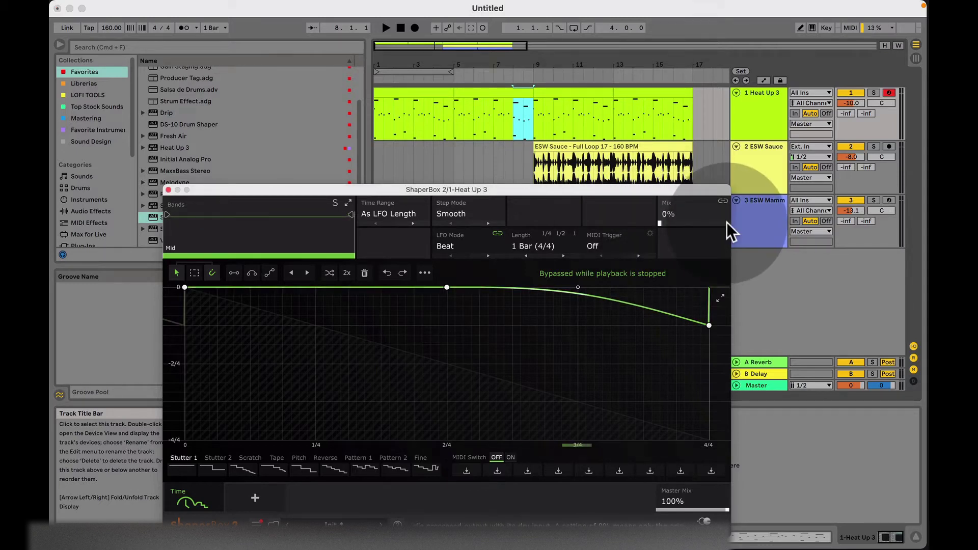
{"action": "key", "text": "space"}
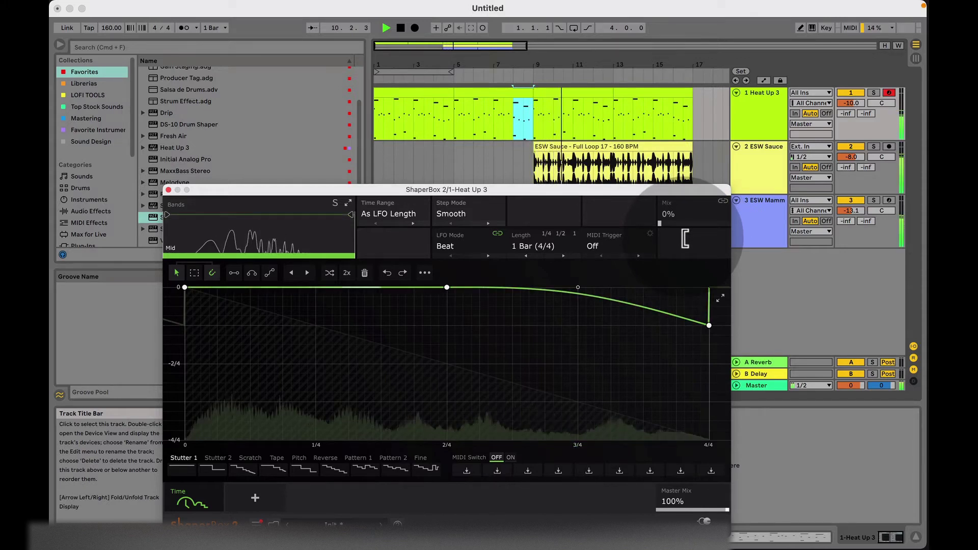
{"action": "left_click_drag", "start_coordinate": [659, 230], "coordinate": [765, 244]}
{"action": "left_click_drag", "start_coordinate": [661, 225], "coordinate": [661, 221]}
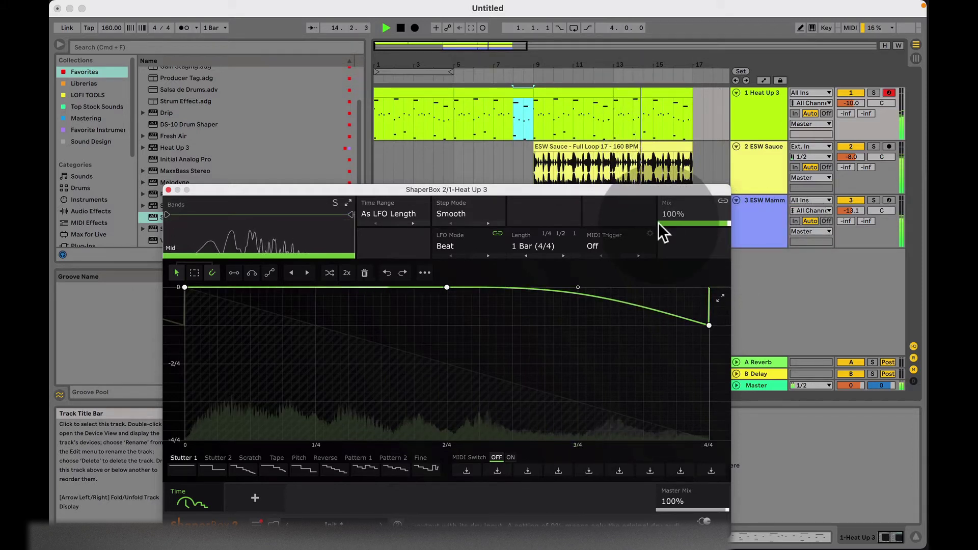
{"action": "key", "text": "space"}
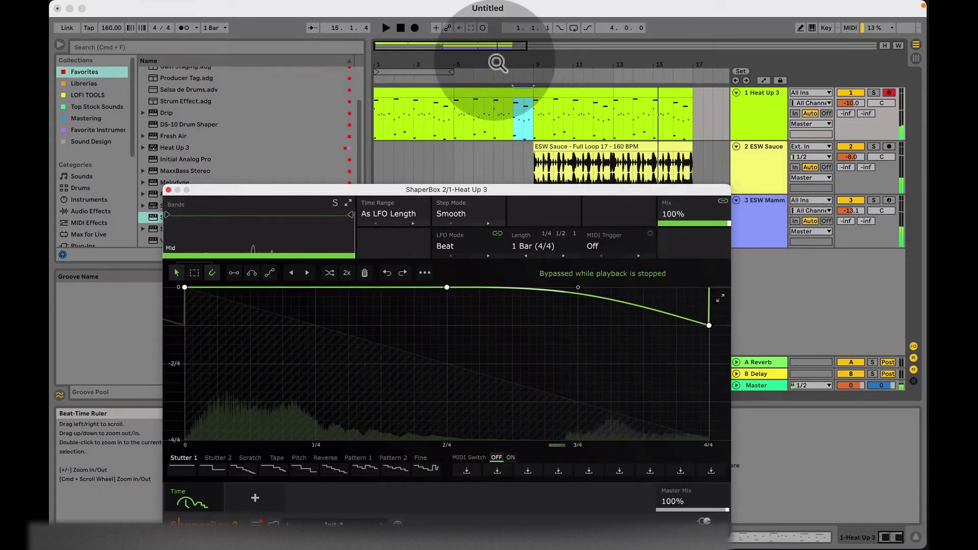
- Play from bar 6 with the Time shaper's mix at 0%, return it to 100% for bar 8, and stop
{"action": "left_click", "coordinate": [473, 79]}
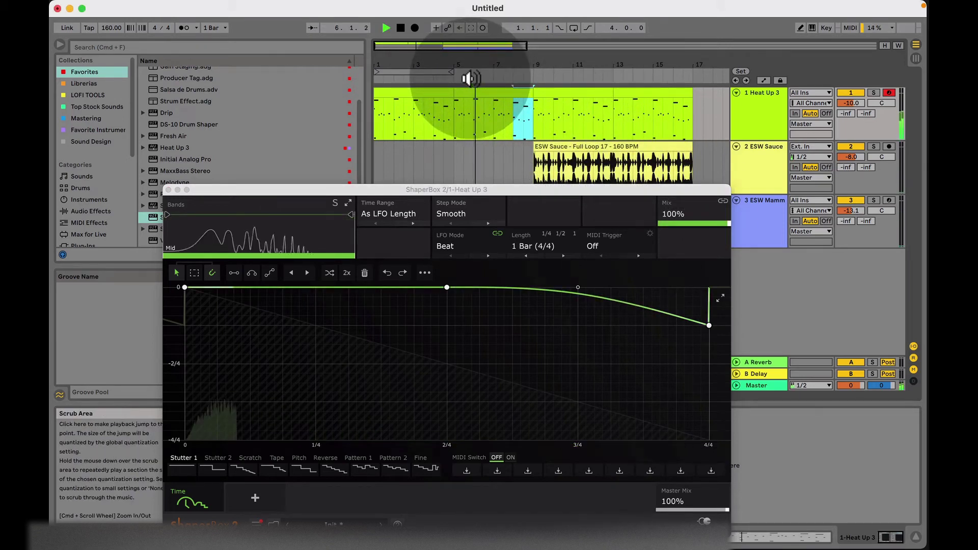
{"action": "left_click_drag", "start_coordinate": [711, 212], "coordinate": [704, 221]}
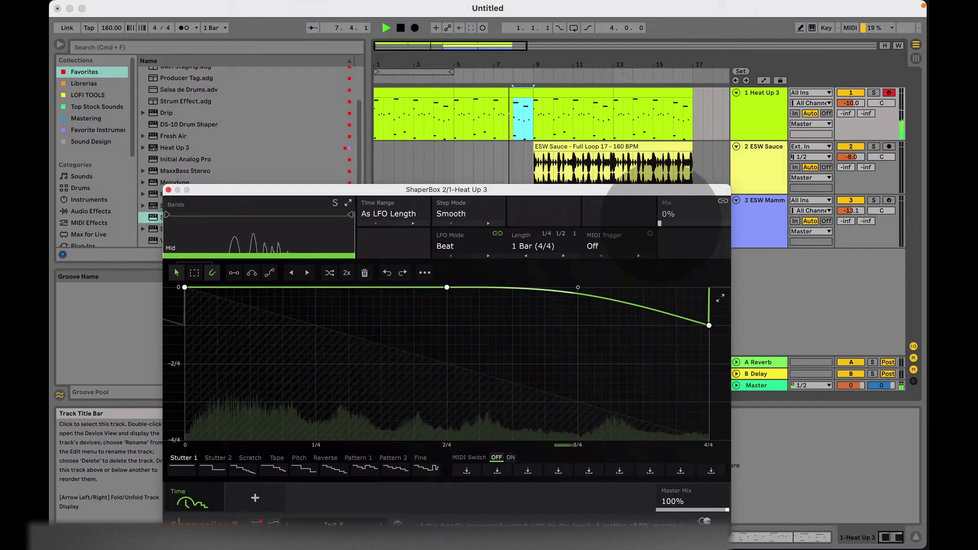
{"action": "double_click", "coordinate": [658, 220]}
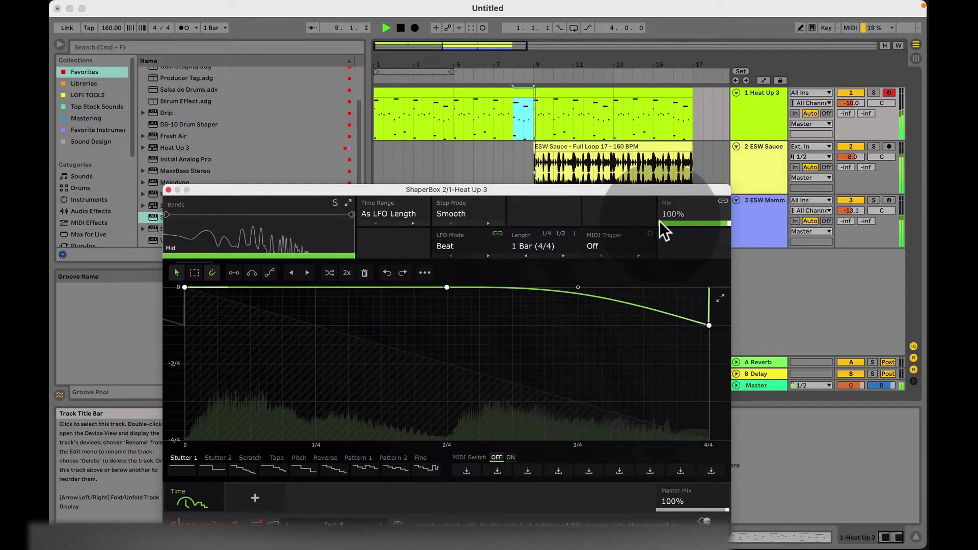
{"action": "key", "text": "space"}
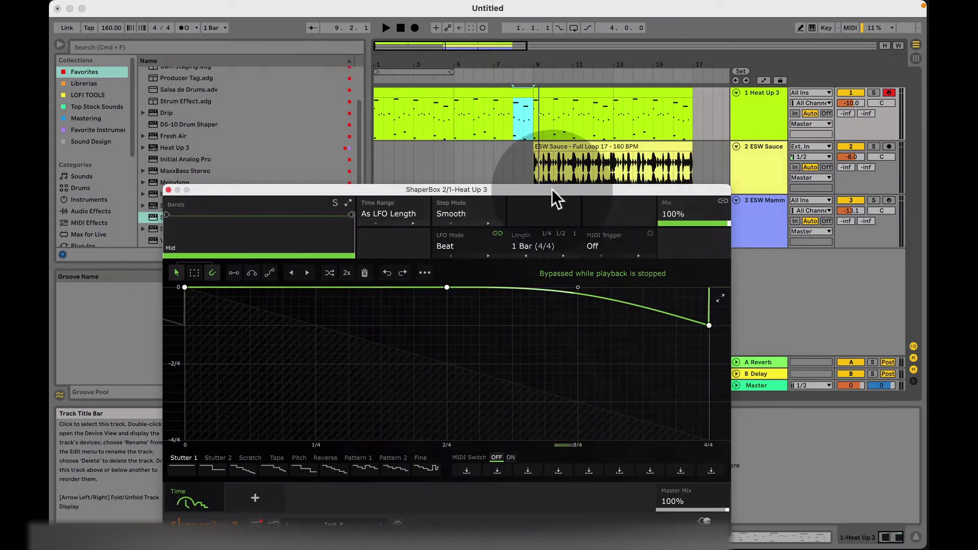
- Expose the Time shaper's mix as a configured parameter on the ShaperBox 2 device and lower Time Mid Mix to 0.96
{"action": "left_click_drag", "start_coordinate": [493, 190], "coordinate": [677, 118]}
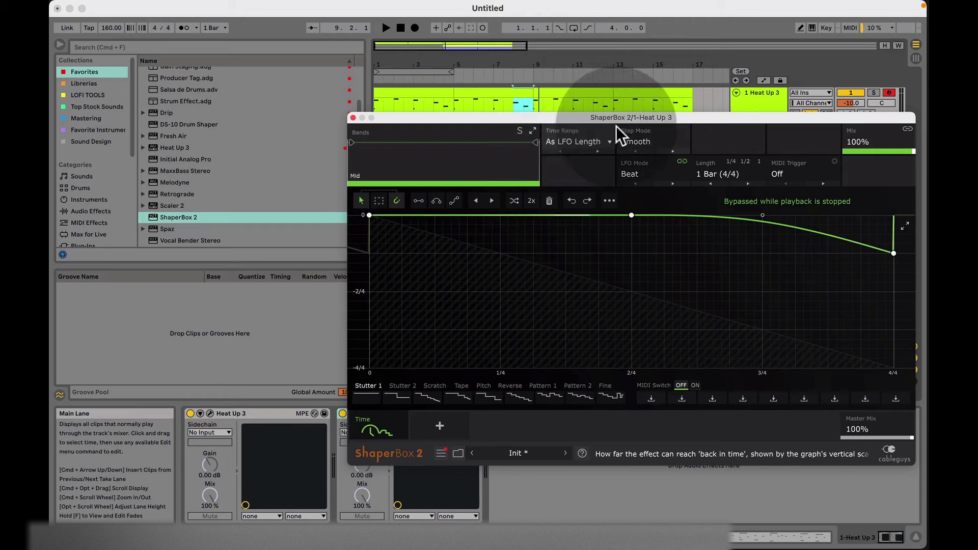
{"action": "left_click_drag", "start_coordinate": [705, 116], "coordinate": [511, 39]}
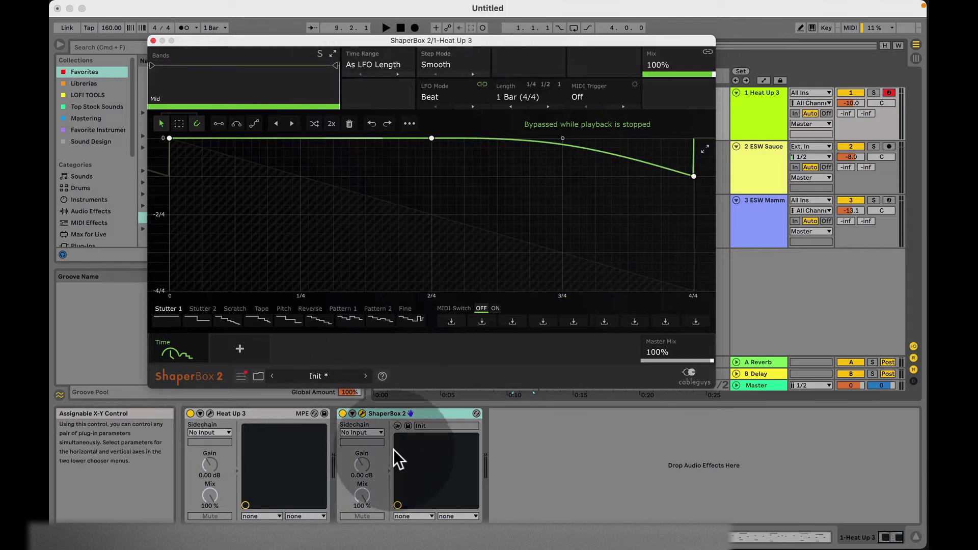
{"action": "left_click", "coordinate": [352, 414]}
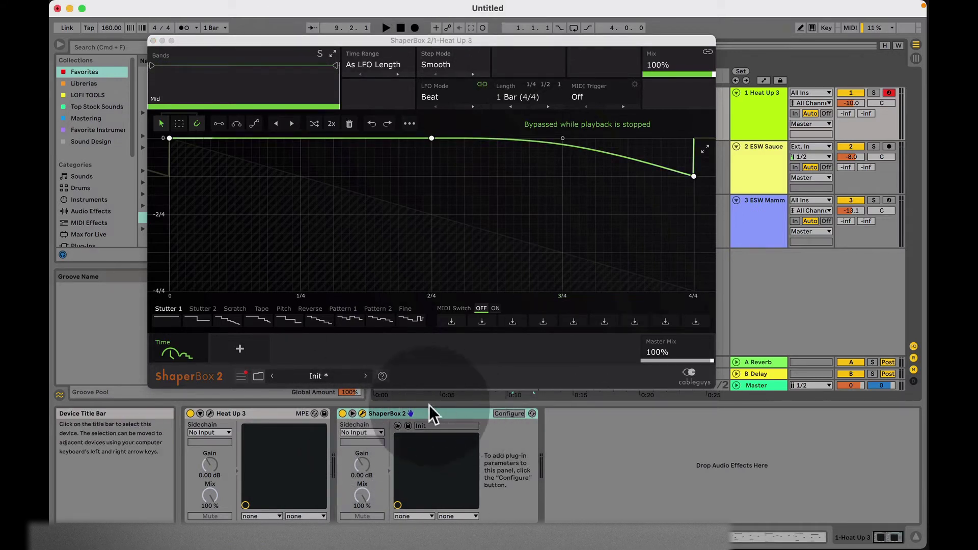
{"action": "left_click", "coordinate": [513, 413]}
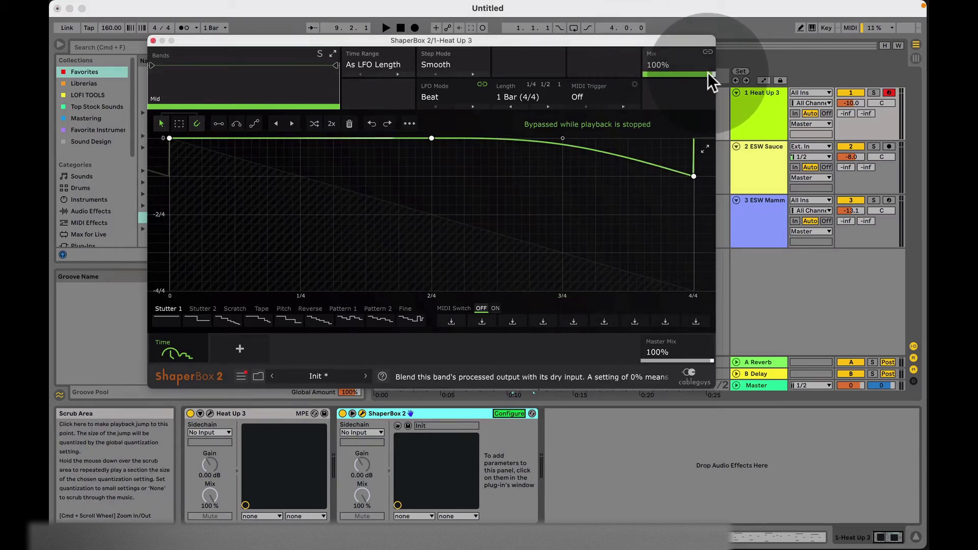
{"action": "left_click", "coordinate": [706, 74]}
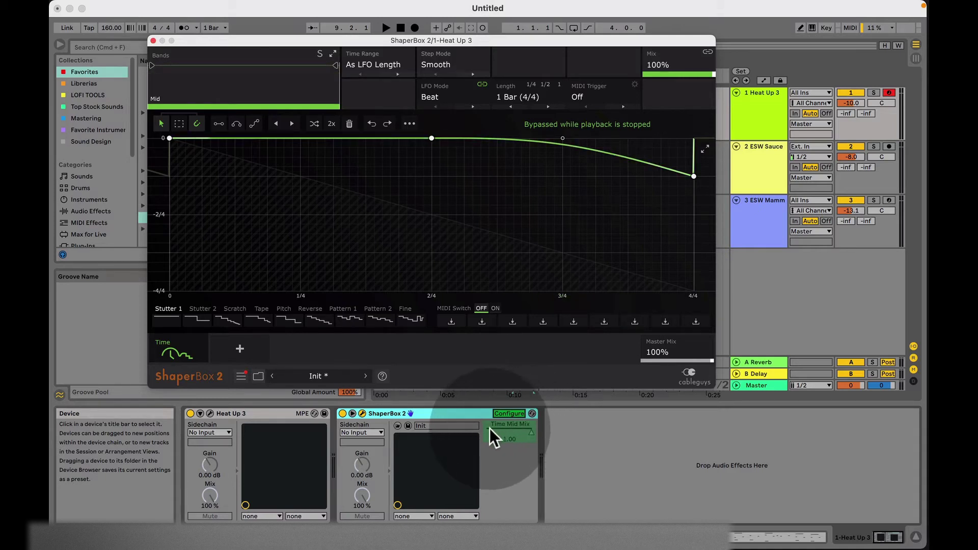
{"action": "left_click", "coordinate": [515, 413]}
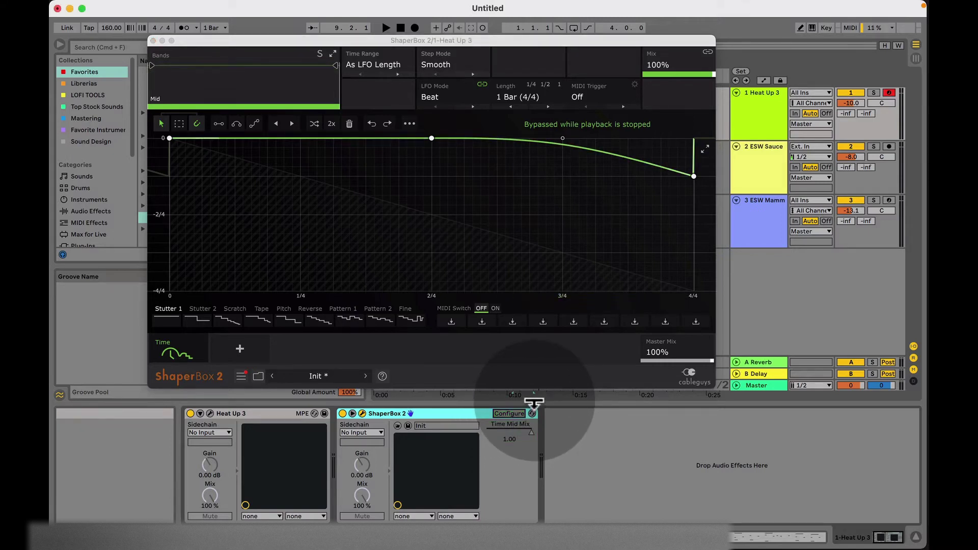
{"action": "mouse_move", "coordinate": [530, 432]}
{"action": "left_mouse_down"}
{"action": "mouse_move", "coordinate": [530, 453]}
{"action": "mouse_move", "coordinate": [506, 432]}
{"action": "mouse_move", "coordinate": [529, 433]}
{"action": "left_mouse_up"}
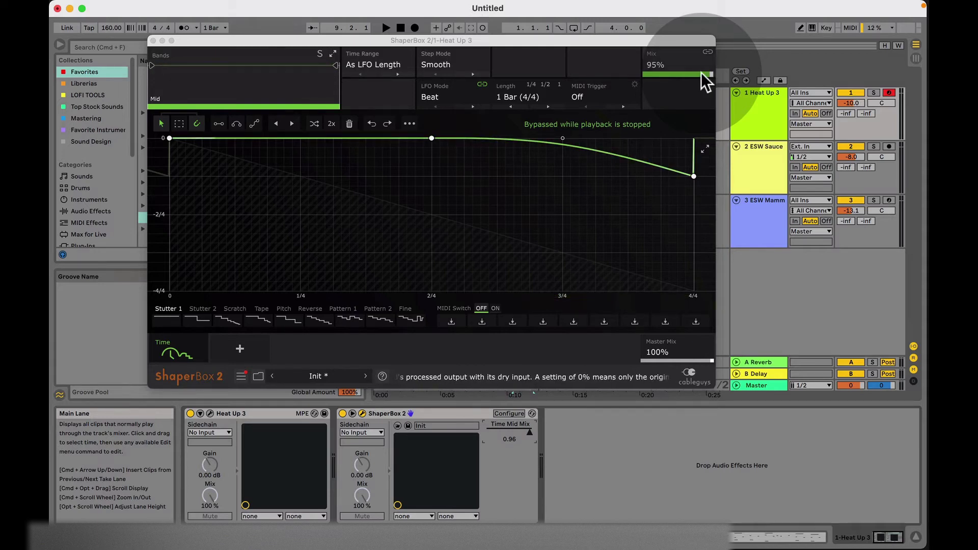
- Return the Time shaper's mix to 100% and show Time Mid Mix automation on Heat Up 3, with the plug-in window and browser hidden
{"action": "left_click_drag", "start_coordinate": [701, 73], "coordinate": [711, 72]}
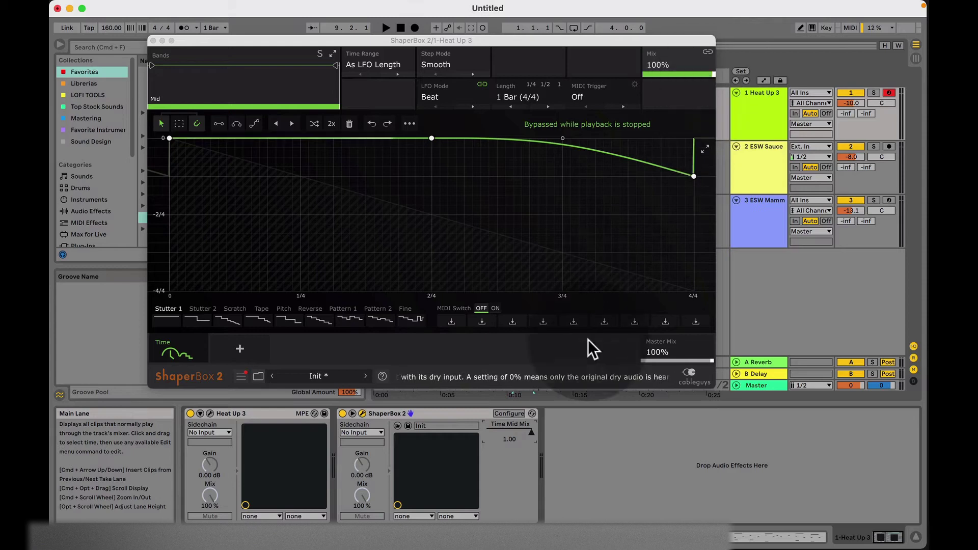
{"action": "right_click", "coordinate": [529, 433]}
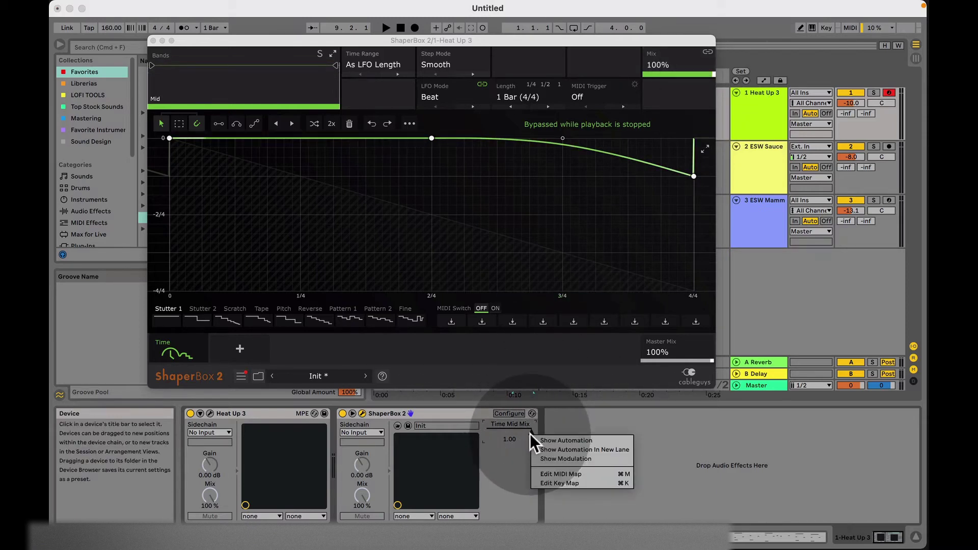
{"action": "left_click", "coordinate": [555, 440]}
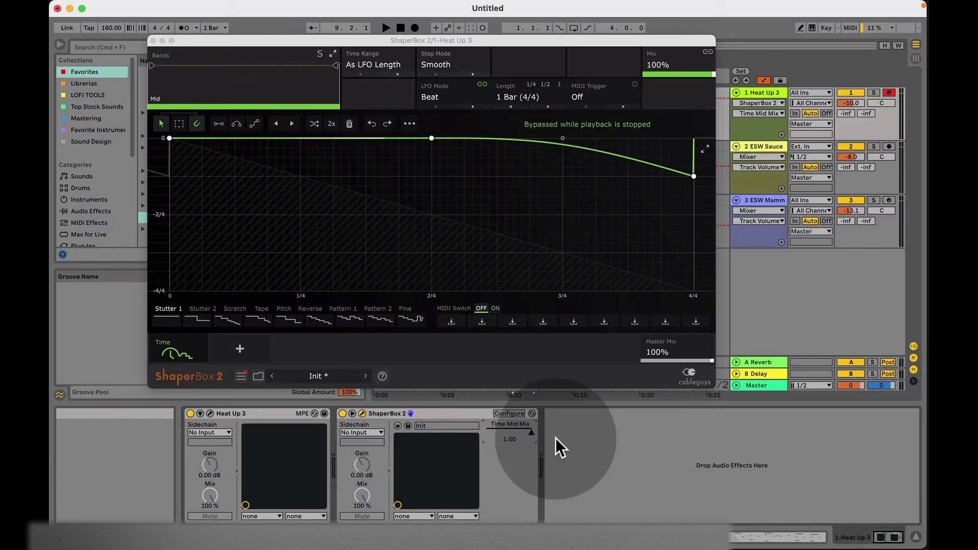
{"action": "left_click", "coordinate": [153, 41]}
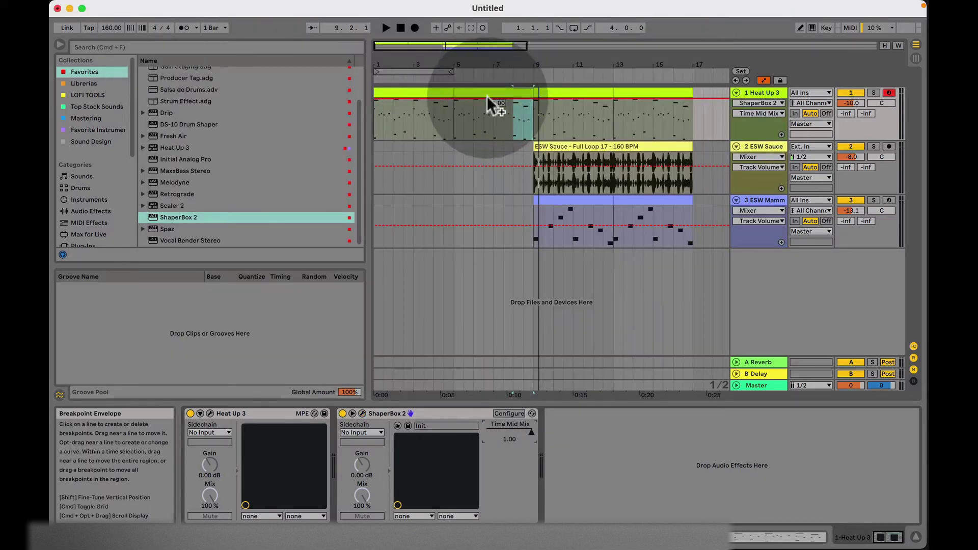
{"action": "left_click", "coordinate": [60, 45]}
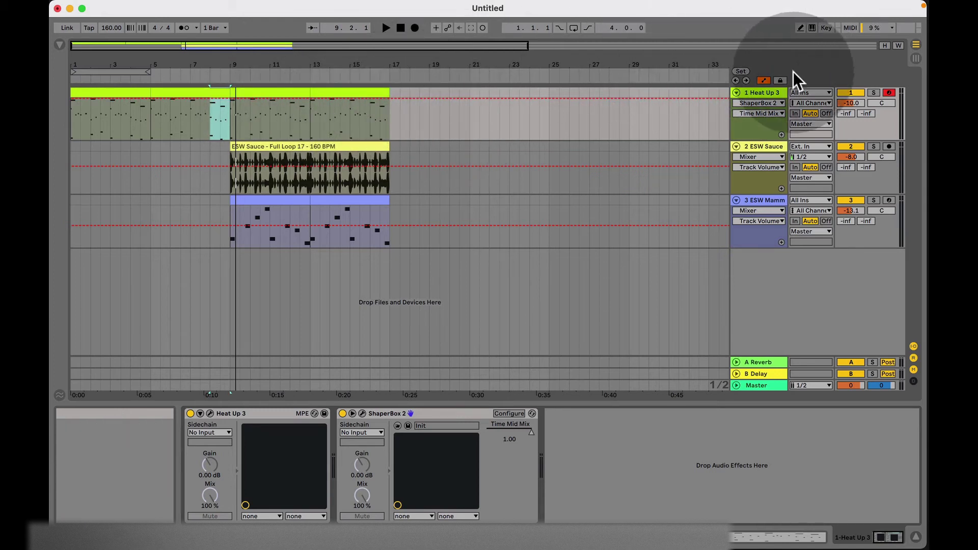
- Toggle the arrangement's automation display off and on, leaving the automation lanes shown
{"action": "left_click", "coordinate": [763, 81]}
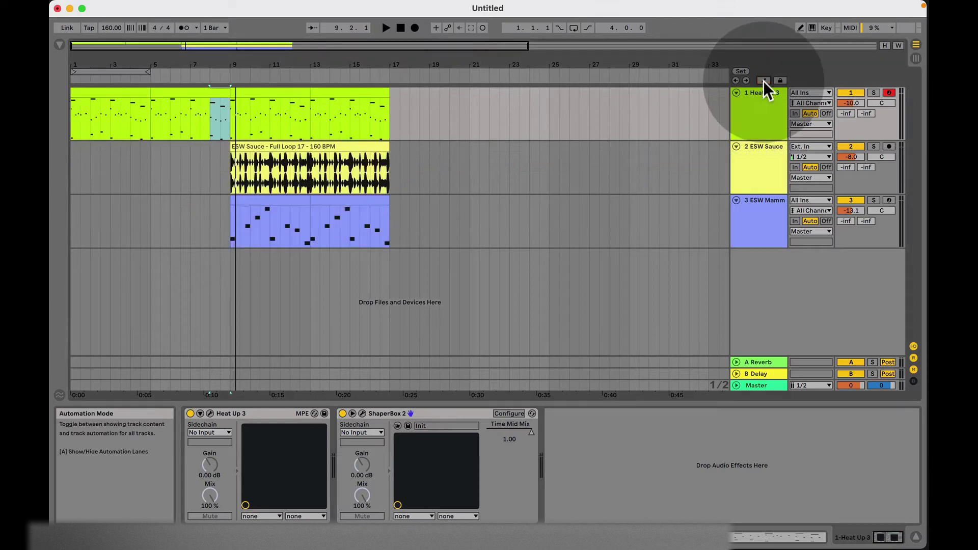
{"action": "left_click", "coordinate": [763, 81]}
{"action": "left_click", "coordinate": [763, 81]}
{"action": "left_click", "coordinate": [763, 81]}
{"action": "left_click", "coordinate": [763, 81]}
{"action": "left_click", "coordinate": [763, 81]}
- Examine the automation device and parameter choices for the Heat Up 3 track, keeping ShaperBox 2 and Time Mid Mix selected
{"action": "left_click", "coordinate": [762, 106]}
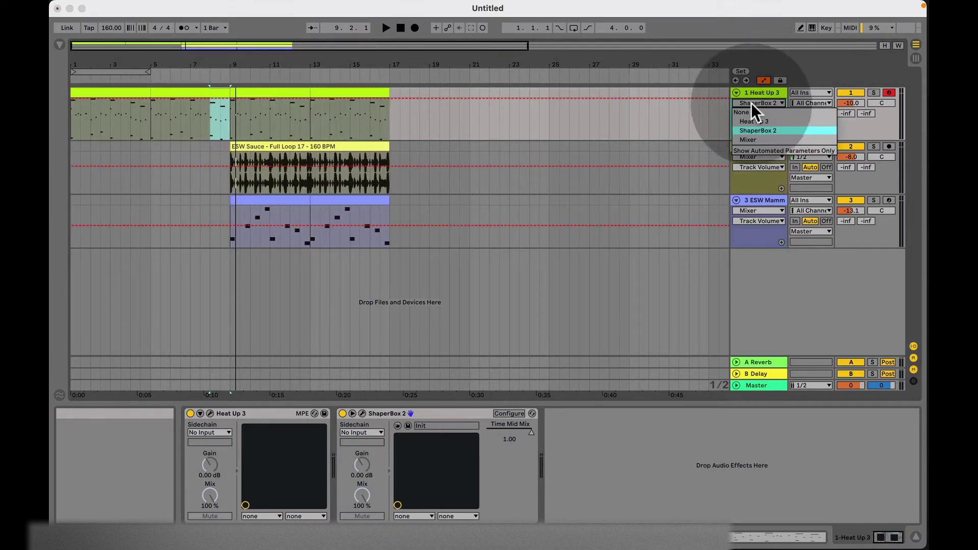
{"action": "left_click", "coordinate": [757, 102]}
{"action": "left_click", "coordinate": [756, 103]}
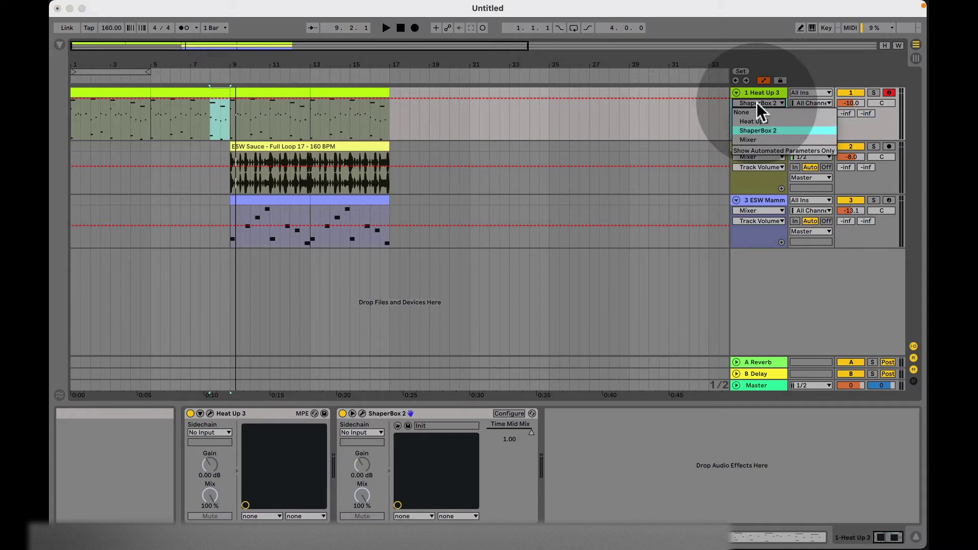
{"action": "left_click", "coordinate": [756, 102]}
{"action": "left_click", "coordinate": [756, 102]}
{"action": "left_click", "coordinate": [756, 102]}
{"action": "left_click", "coordinate": [756, 102]}
{"action": "left_click", "coordinate": [757, 103]}
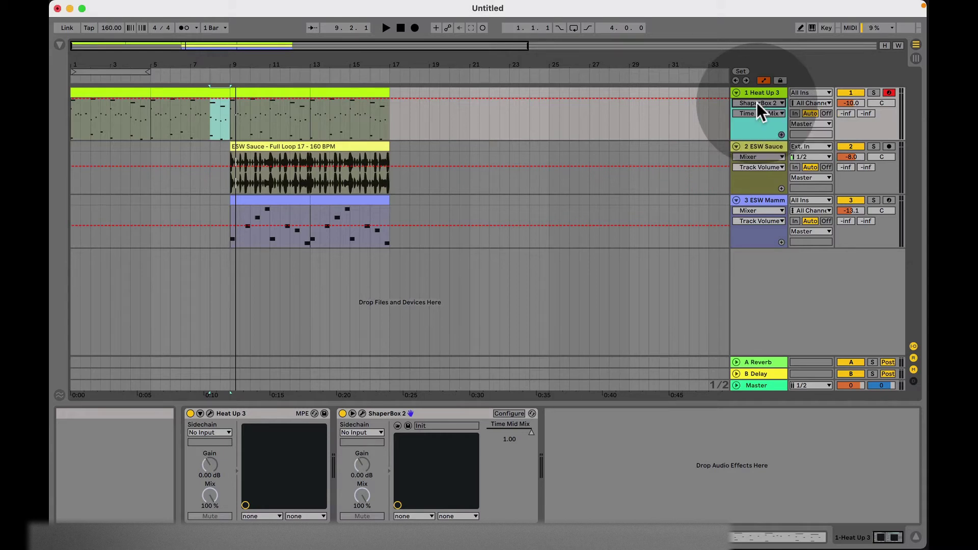
{"action": "left_click", "coordinate": [759, 113]}
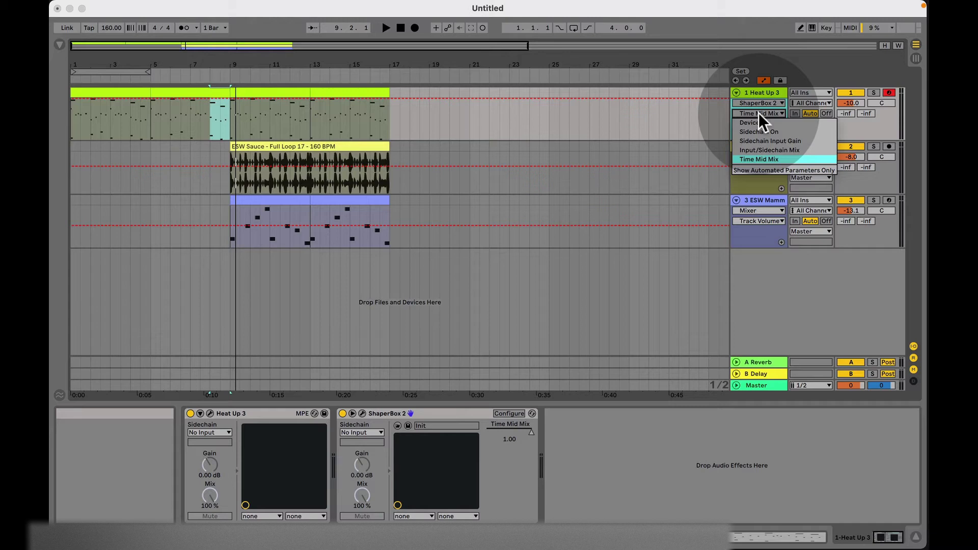
{"action": "left_click", "coordinate": [759, 113]}
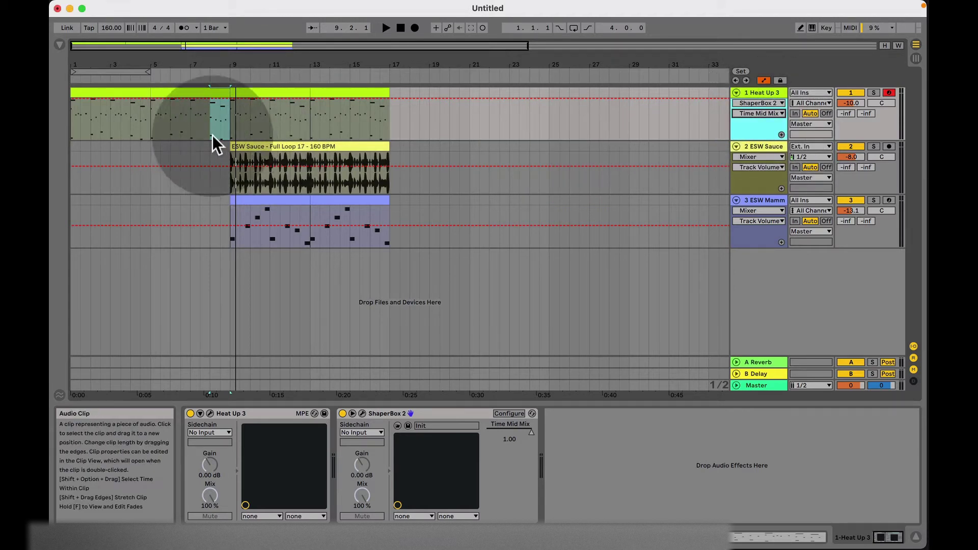
- Automate Time Mid Mix on Heat Up 3 at 0 from bar 1, 1.00 throughout bar 8, and 0 from bar 9 onward
{"action": "scroll", "coordinate": [222, 128], "scroll_direction": "up", "scroll_amount": 3}
{"action": "scroll", "coordinate": [222, 129], "scroll_direction": "left", "scroll_amount": 4}
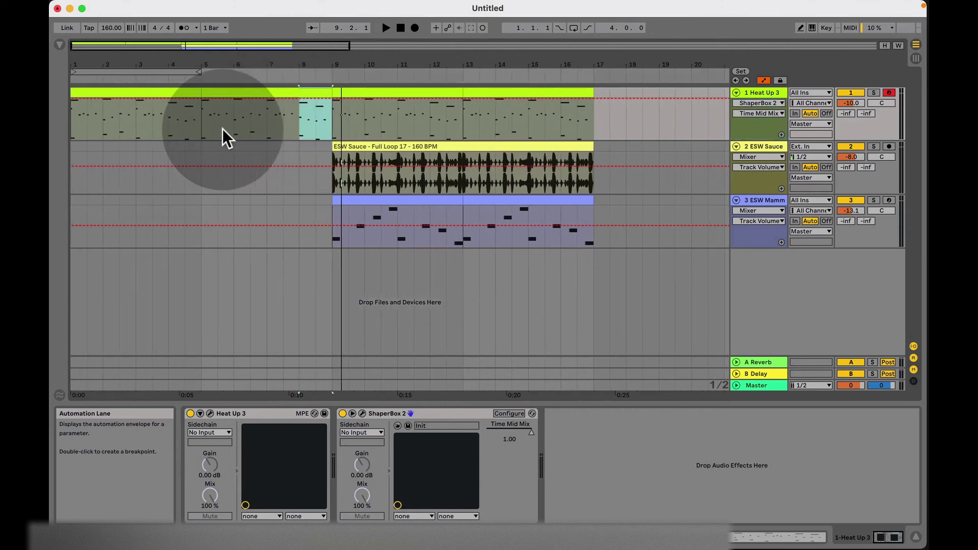
{"action": "left_click", "coordinate": [297, 99]}
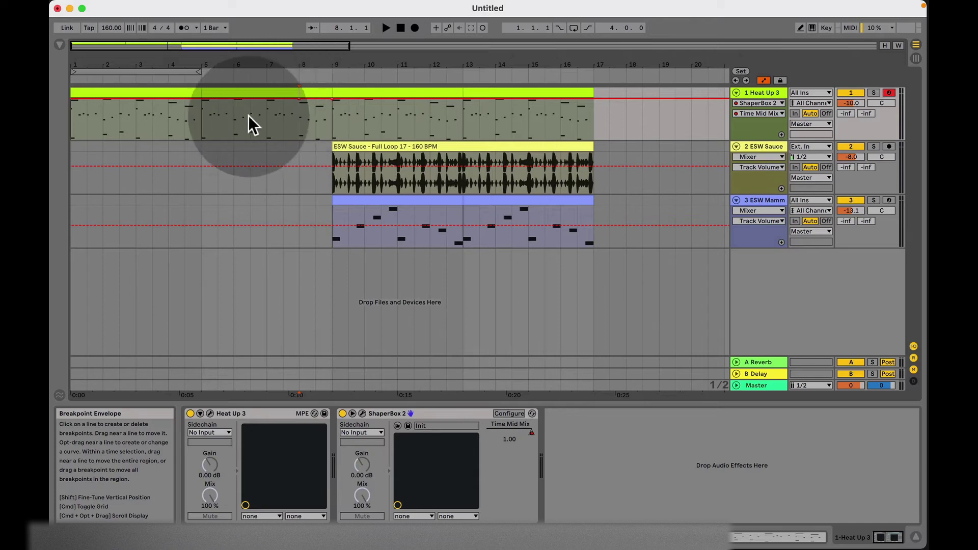
{"action": "left_click", "coordinate": [70, 99]}
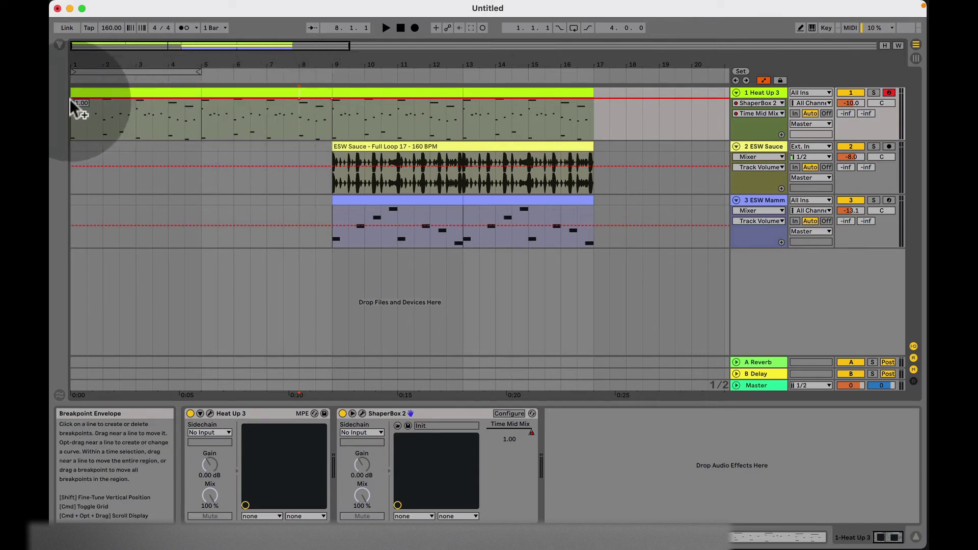
{"action": "left_click_drag", "start_coordinate": [71, 99], "coordinate": [71, 137]}
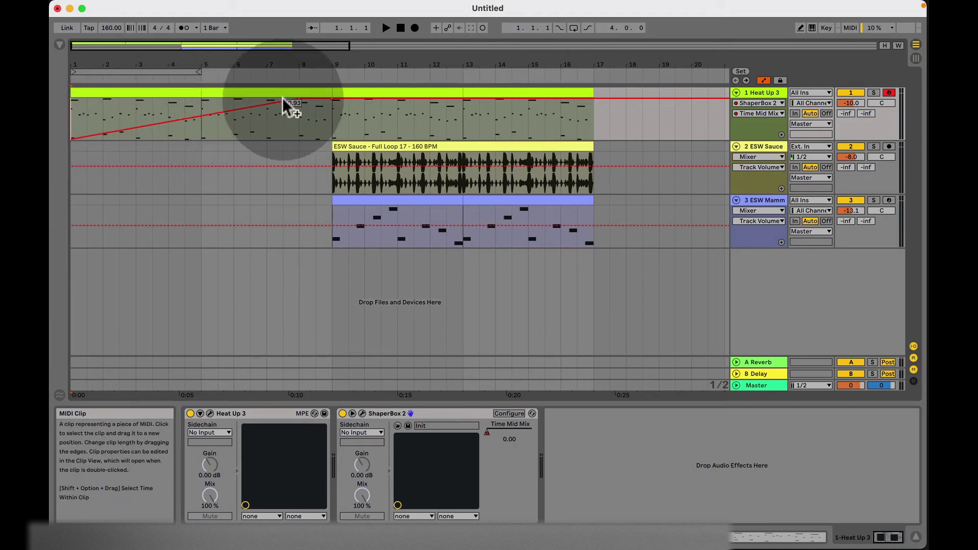
{"action": "left_click_drag", "start_coordinate": [284, 100], "coordinate": [299, 138]}
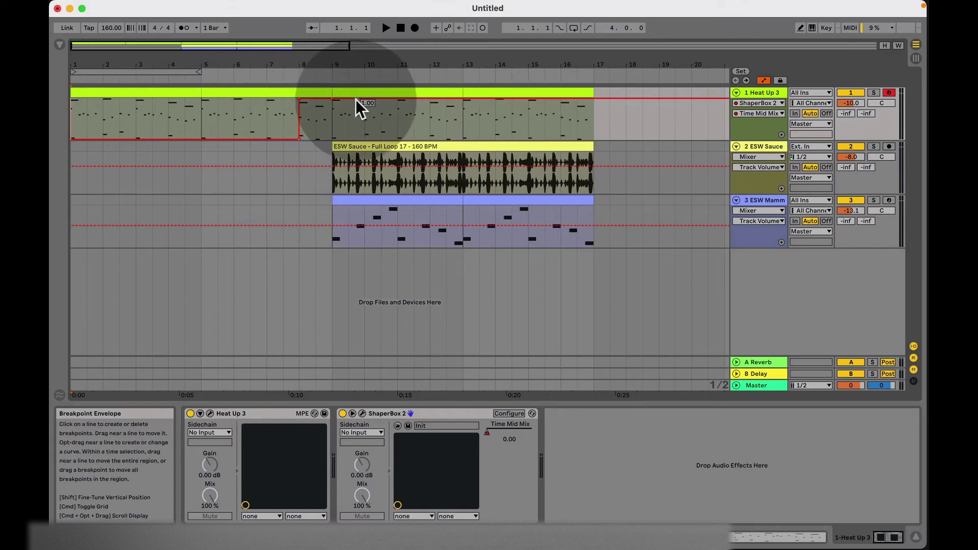
{"action": "left_click_drag", "start_coordinate": [355, 98], "coordinate": [332, 138]}
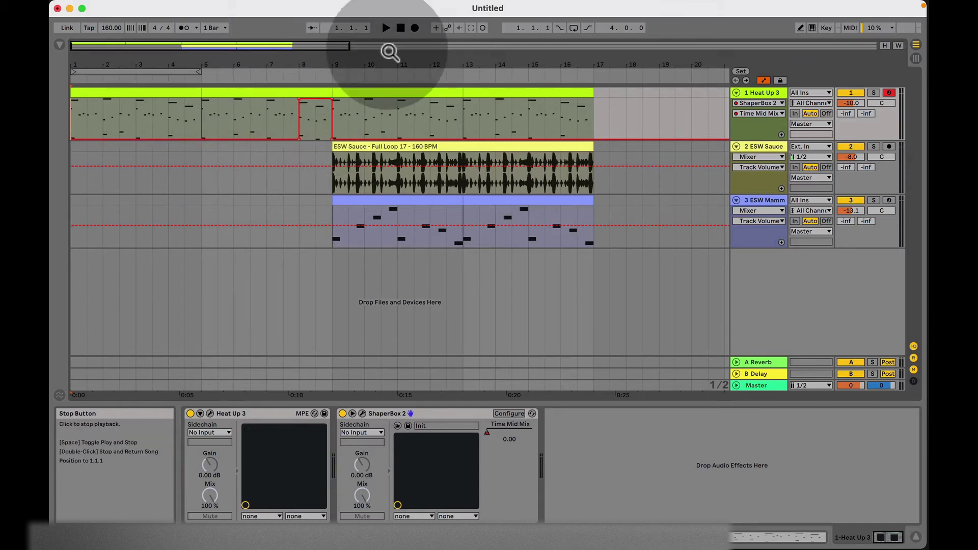
- Highlight the bar 8 section of Heat Up 3's Time Mid Mix automation
{"action": "left_click", "coordinate": [284, 121]}
{"action": "left_click_drag", "start_coordinate": [284, 122], "coordinate": [332, 125]}
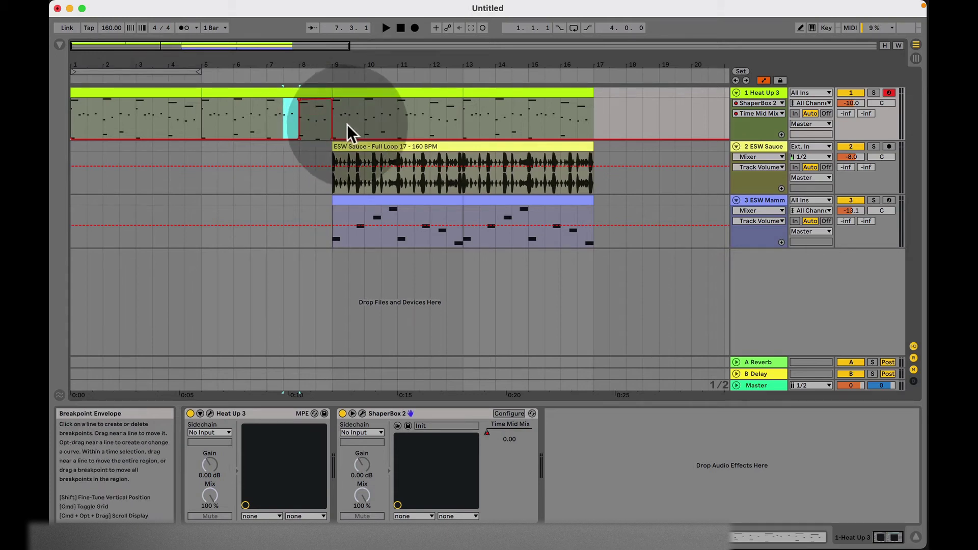
{"action": "left_click", "coordinate": [347, 124]}
{"action": "mouse_move", "coordinate": [300, 124]}
{"action": "left_mouse_down"}
{"action": "mouse_move", "coordinate": [332, 125]}
{"action": "mouse_move", "coordinate": [300, 125]}
{"action": "left_mouse_up"}
{"action": "left_click", "coordinate": [326, 109]}
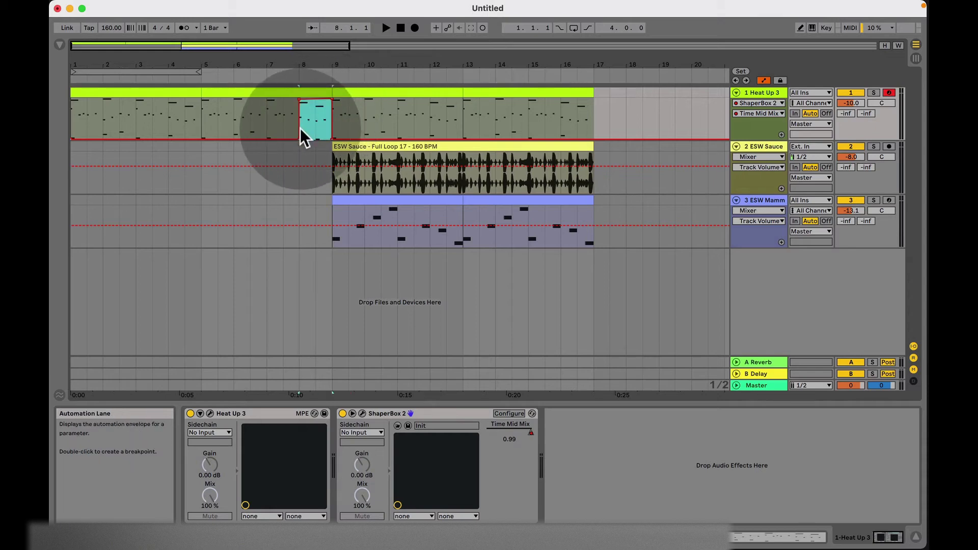
- Return to the start of the arrangement and listen to the automated slowdown through bar 9
{"action": "left_click", "coordinate": [379, 110]}
{"action": "left_click", "coordinate": [400, 29]}
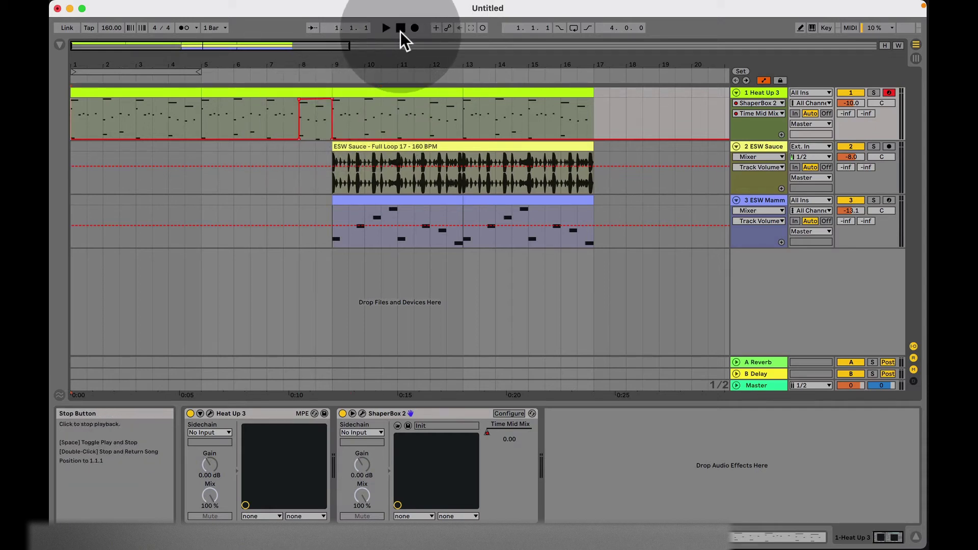
{"action": "key", "text": "space"}
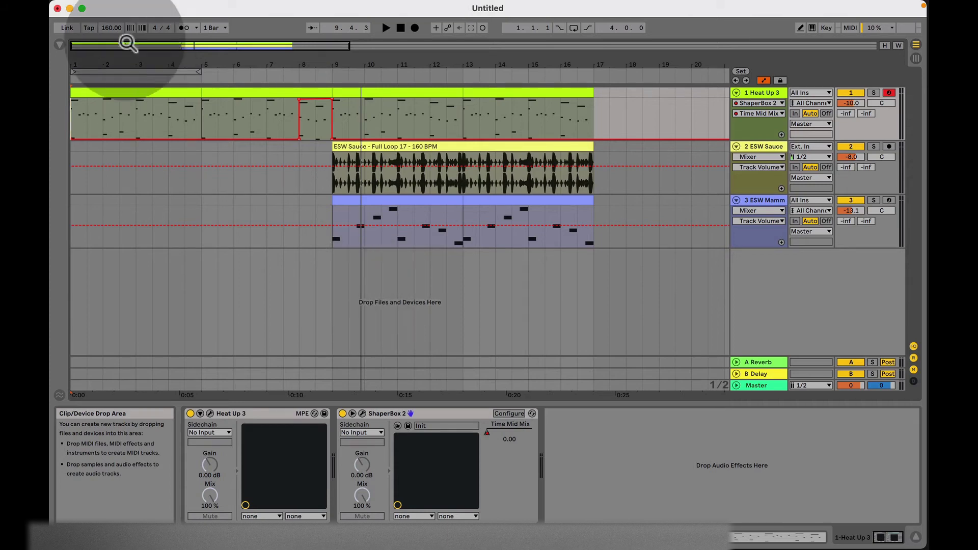
- Search the browser for "eq" and add EQ Eight after ShaperBox 2 on the Heat Up 3 track
{"action": "left_click", "coordinate": [60, 45]}
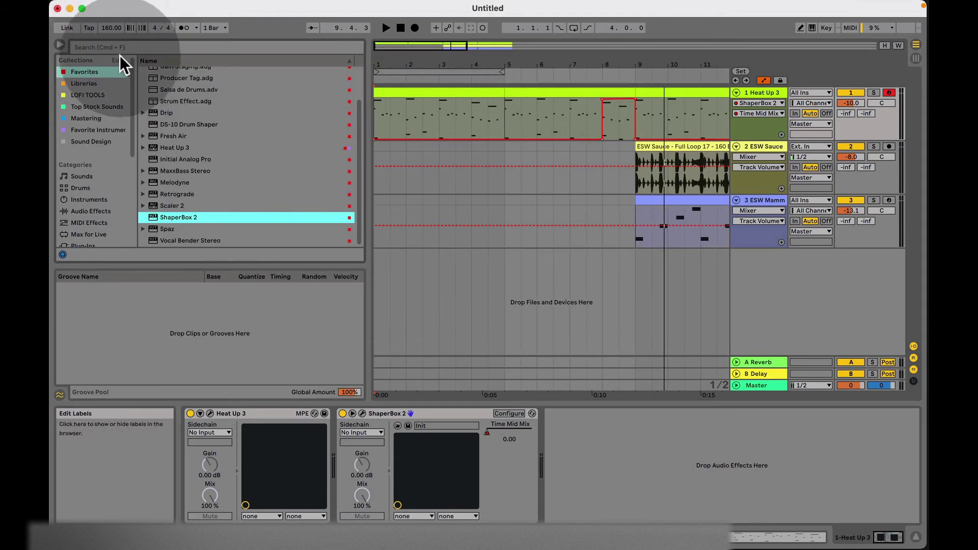
{"action": "left_click", "coordinate": [118, 49]}
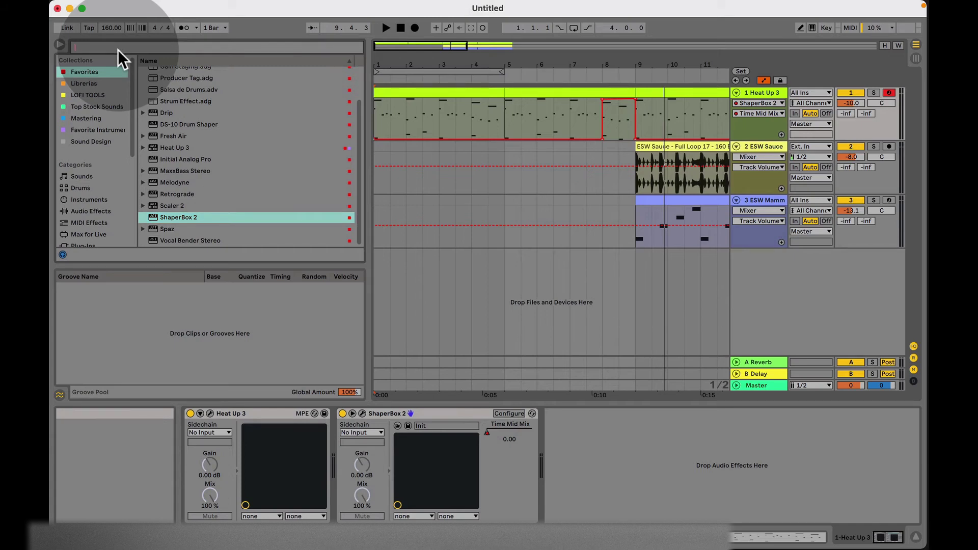
{"action": "key", "text": "super+f"}
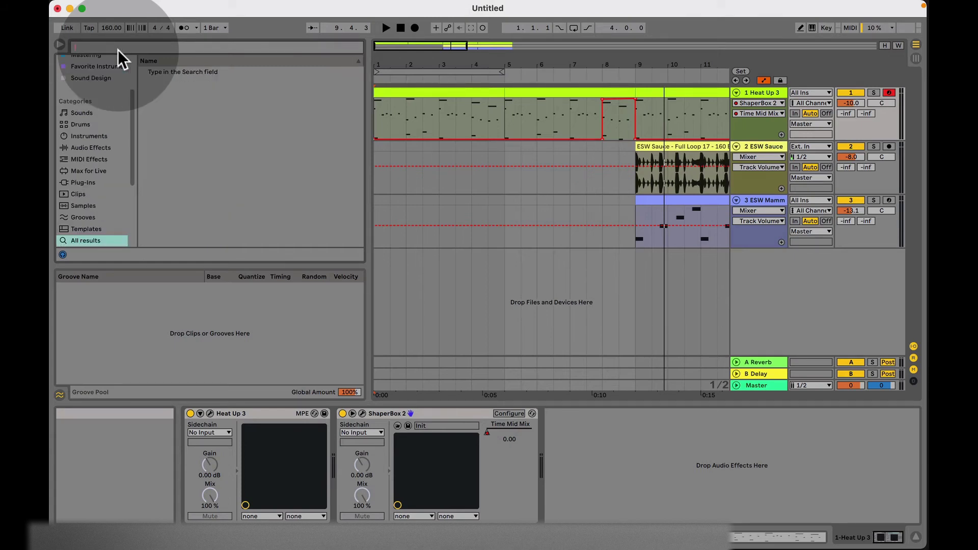
{"action": "type", "text": "eq"}
{"action": "left_click", "coordinate": [174, 85]}
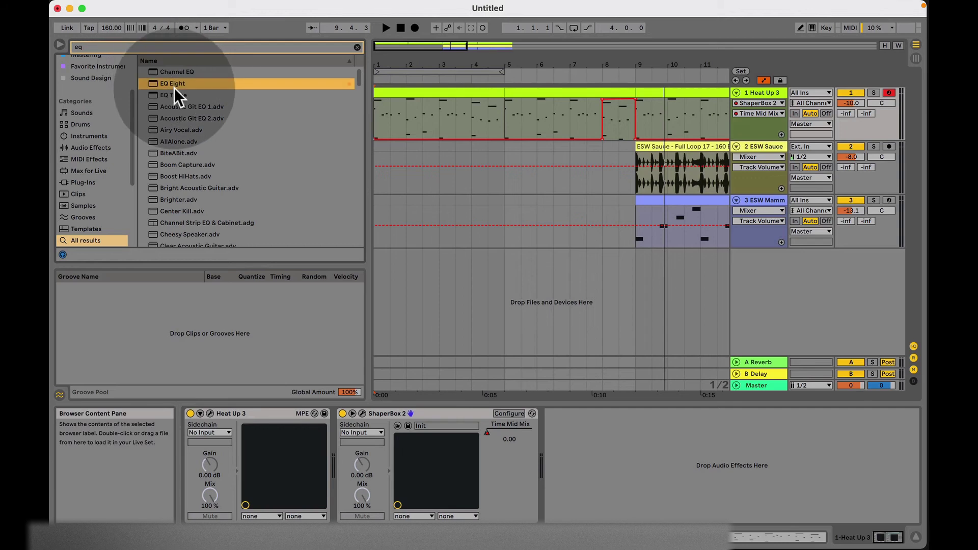
{"action": "left_click_drag", "start_coordinate": [175, 87], "coordinate": [578, 483]}
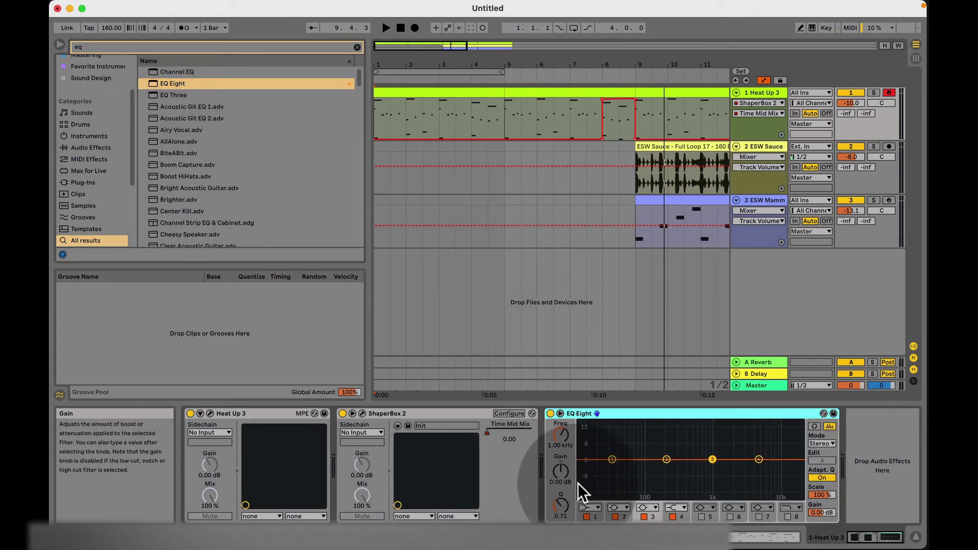
- Set EQ Eight's filter 1 to the steepest low cut, then enable filter 8 as the steepest high cut
{"action": "left_click", "coordinate": [594, 504]}
{"action": "left_click", "coordinate": [594, 423]}
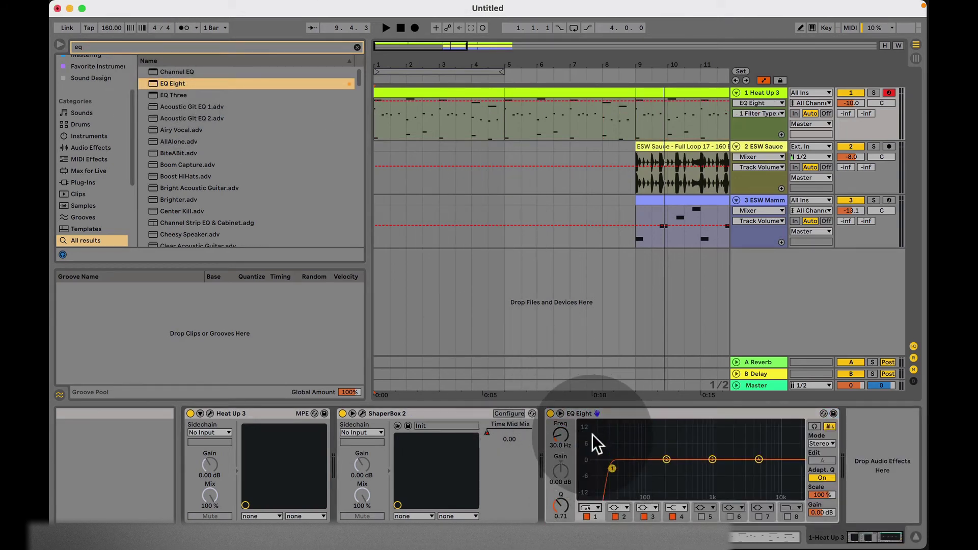
{"action": "left_click", "coordinate": [788, 516]}
{"action": "left_click", "coordinate": [792, 508]}
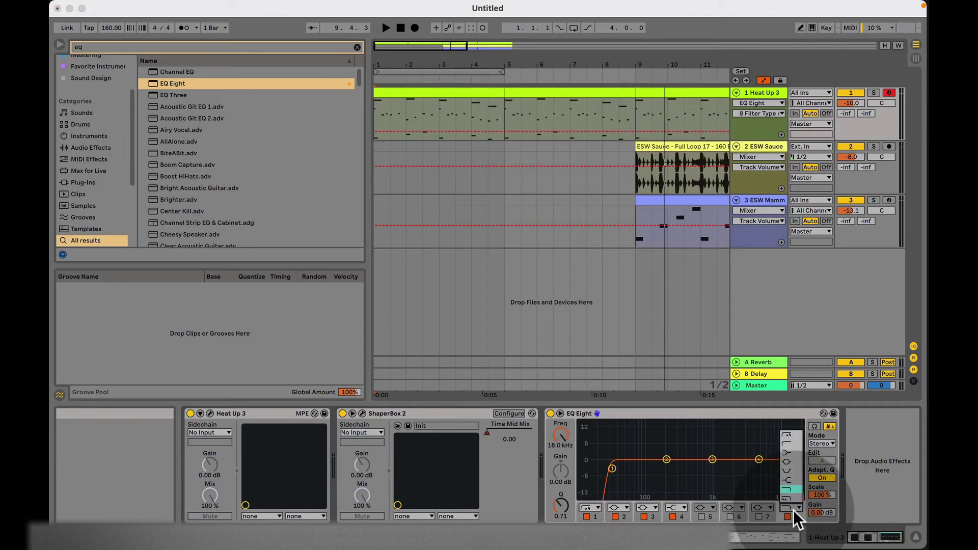
{"action": "left_click", "coordinate": [791, 498]}
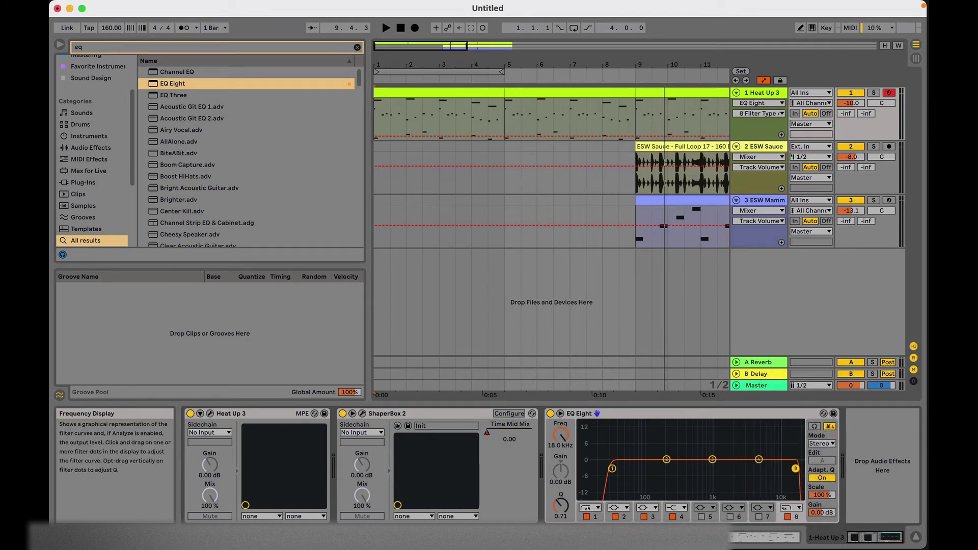
- Shape a narrow mid-range EQ curve with filter 1 at 464 Hz, a boost on filter 3, and filter 8 at 2.84 kHz
{"action": "left_click_drag", "start_coordinate": [795, 468], "coordinate": [749, 466]}
{"action": "left_click_drag", "start_coordinate": [612, 468], "coordinate": [691, 472]}
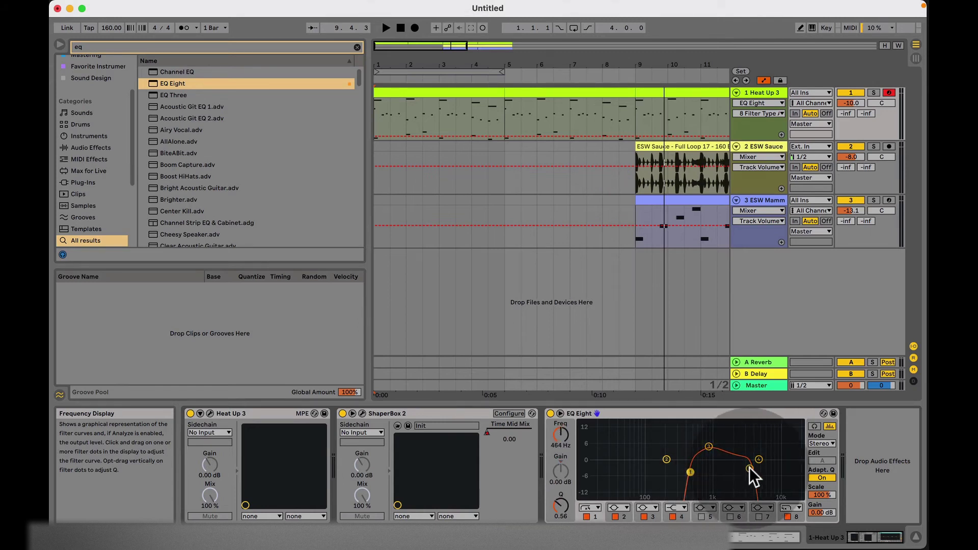
{"action": "left_click_drag", "start_coordinate": [750, 466], "coordinate": [742, 468]}
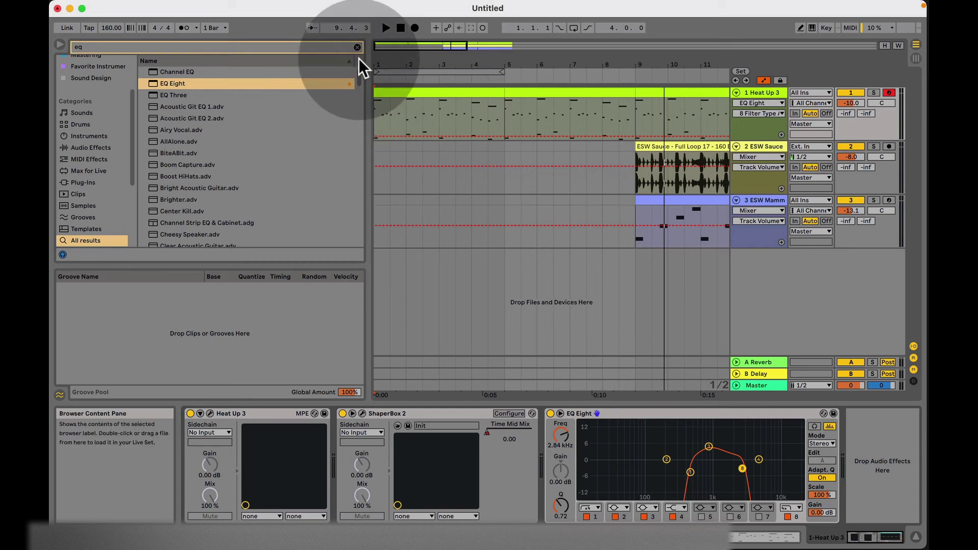
- Play the arrangement from the start to hear the EQ Eight filtering, then stop playback
{"action": "left_click", "coordinate": [401, 28]}
{"action": "key", "text": "space"}
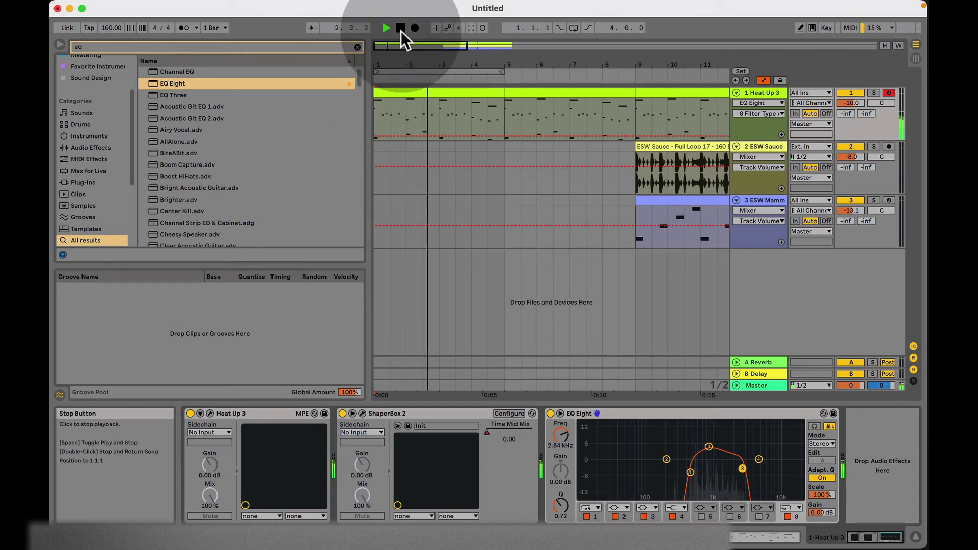
{"action": "left_click", "coordinate": [401, 28]}
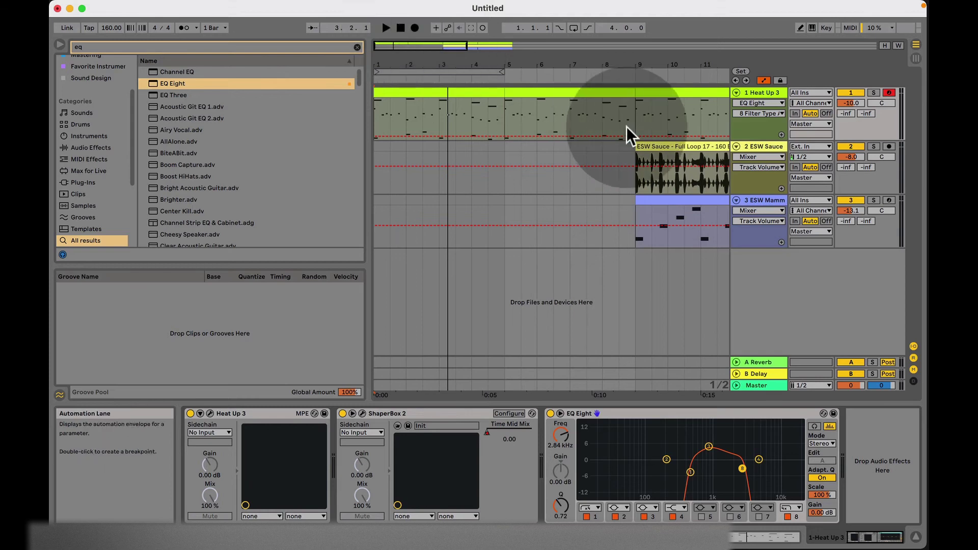
{"action": "left_click", "coordinate": [668, 412]}
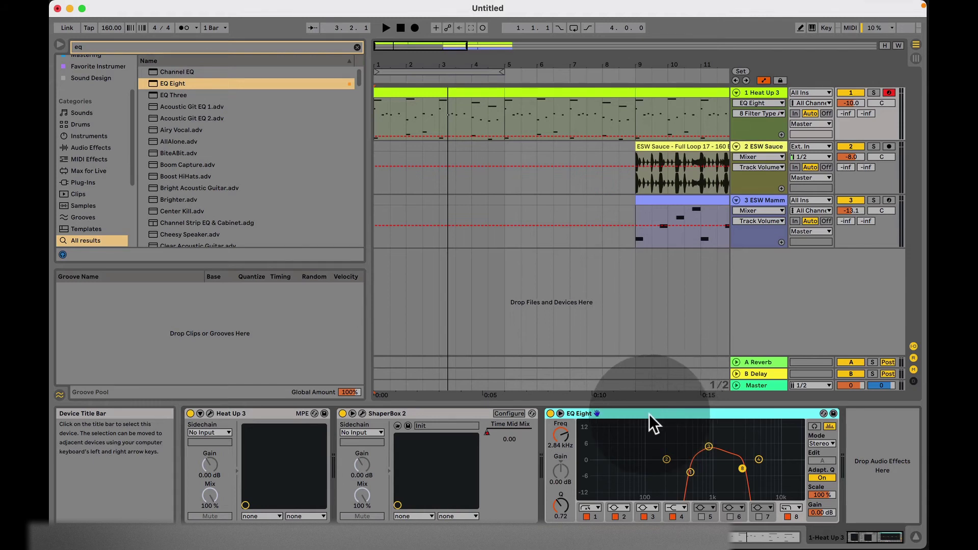
{"action": "right_click", "coordinate": [648, 414]}
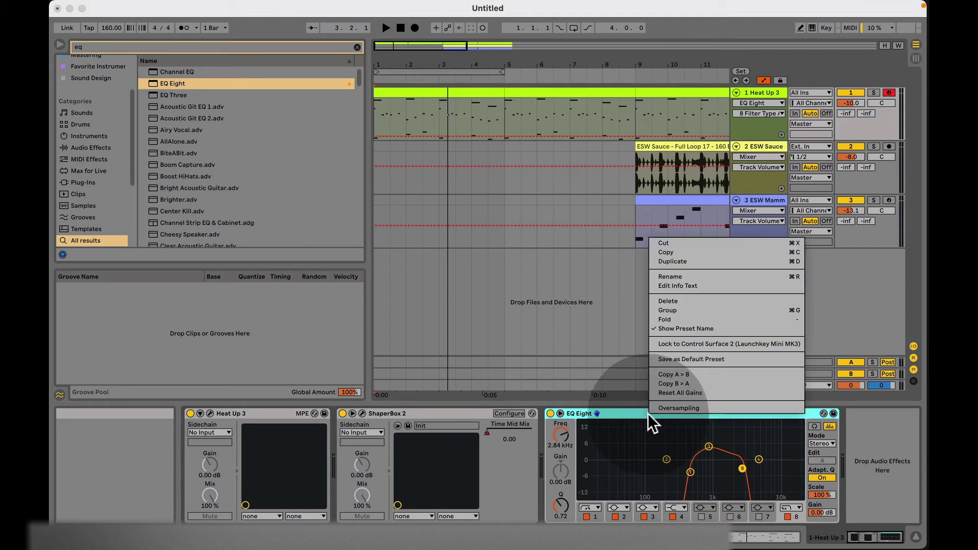
{"action": "left_click", "coordinate": [641, 411]}
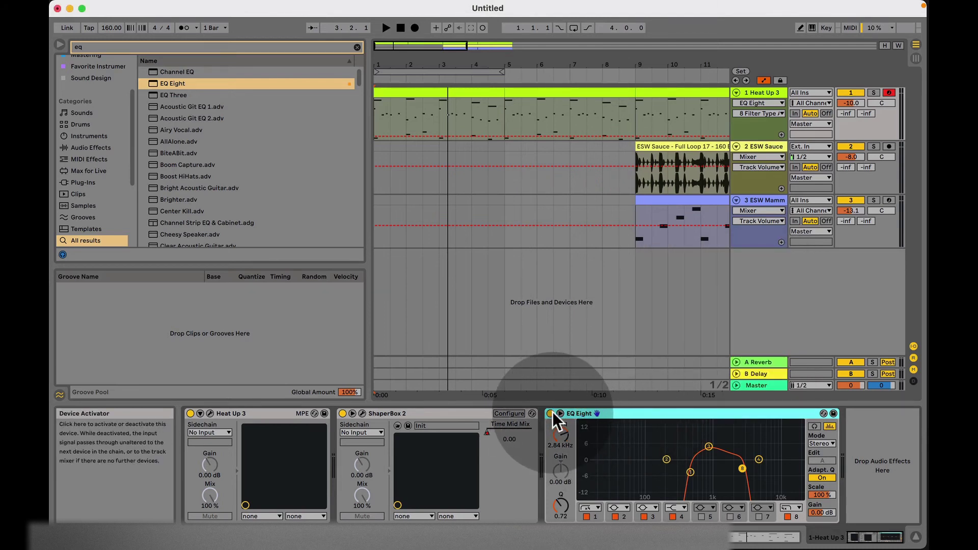
- Play the arrangement while switching EQ Eight off and on to compare the sound, leaving the device enabled
{"action": "key", "text": "space"}
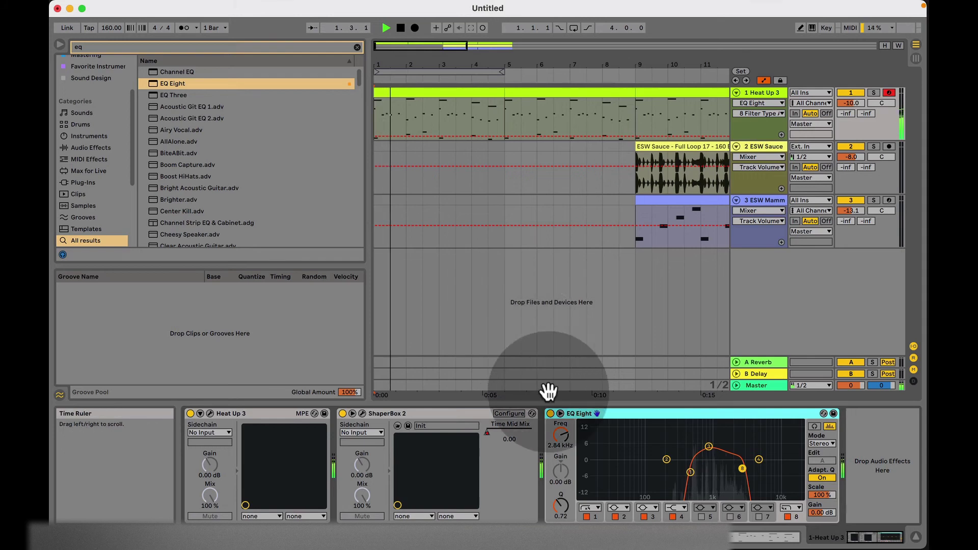
{"action": "left_click", "coordinate": [550, 414]}
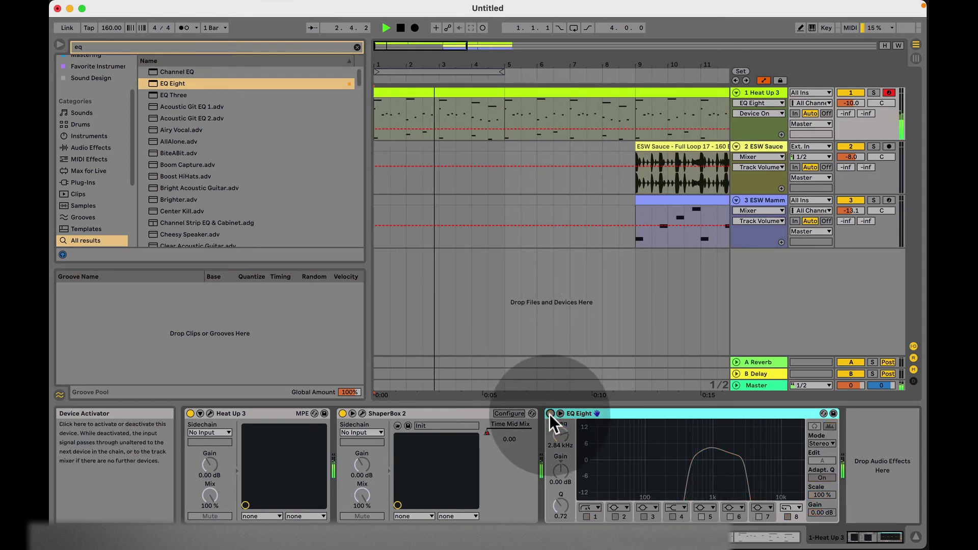
{"action": "left_click", "coordinate": [550, 413]}
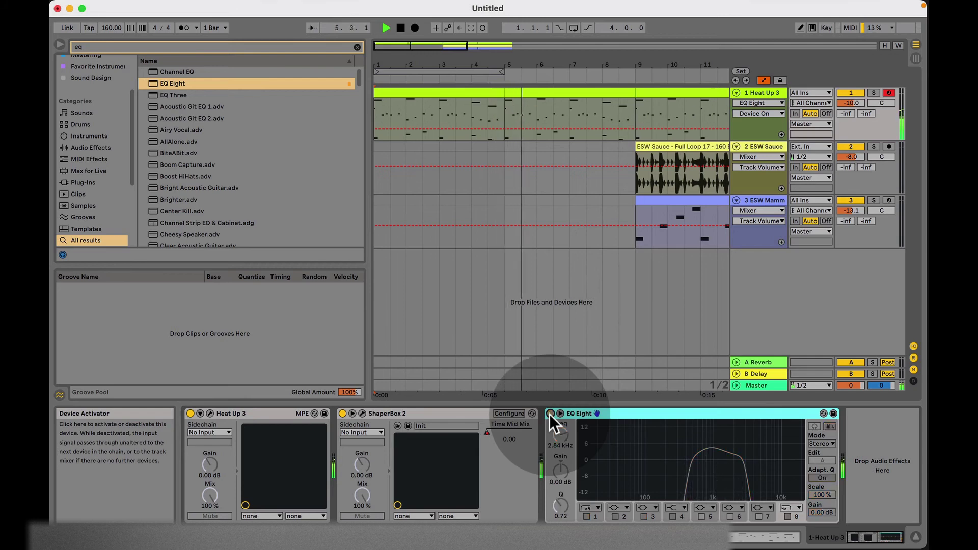
{"action": "left_click", "coordinate": [550, 413]}
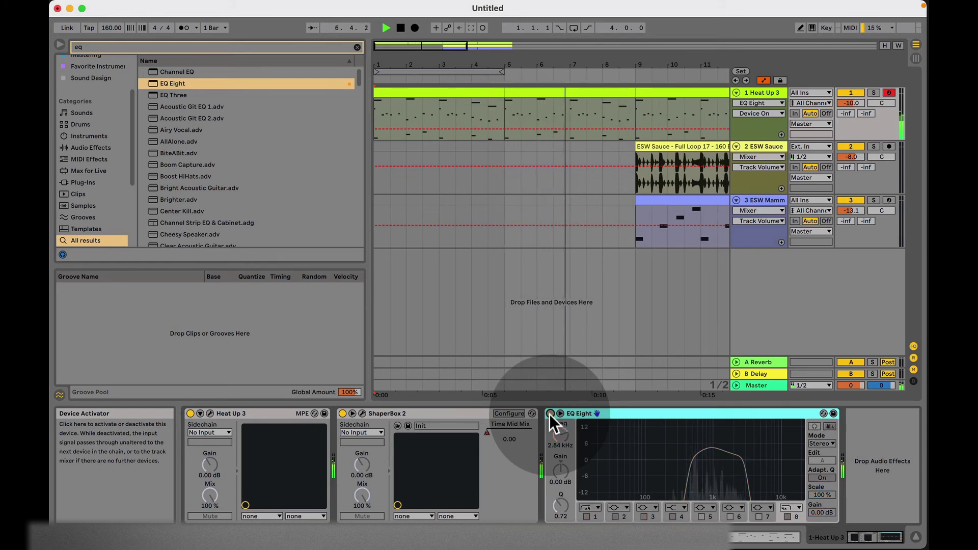
{"action": "left_click", "coordinate": [550, 413]}
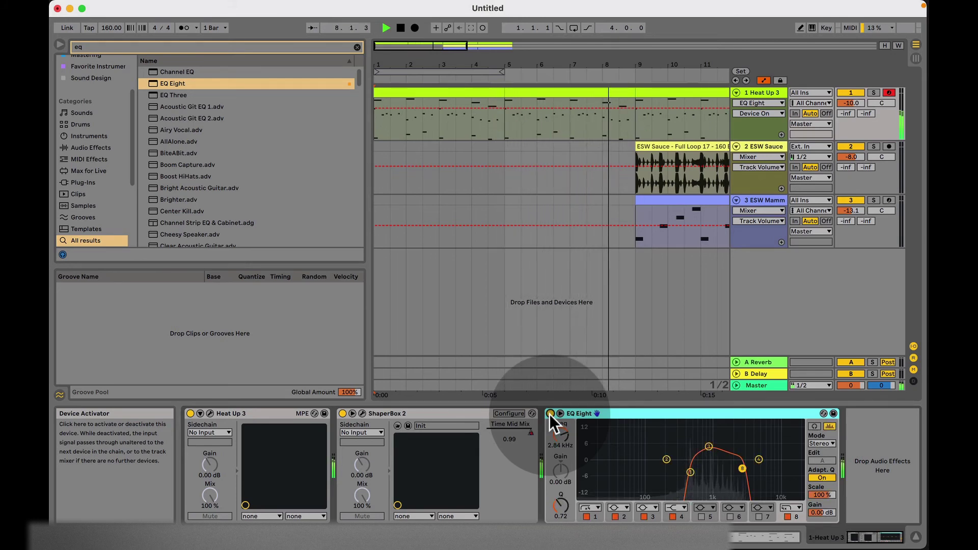
{"action": "left_click", "coordinate": [550, 414]}
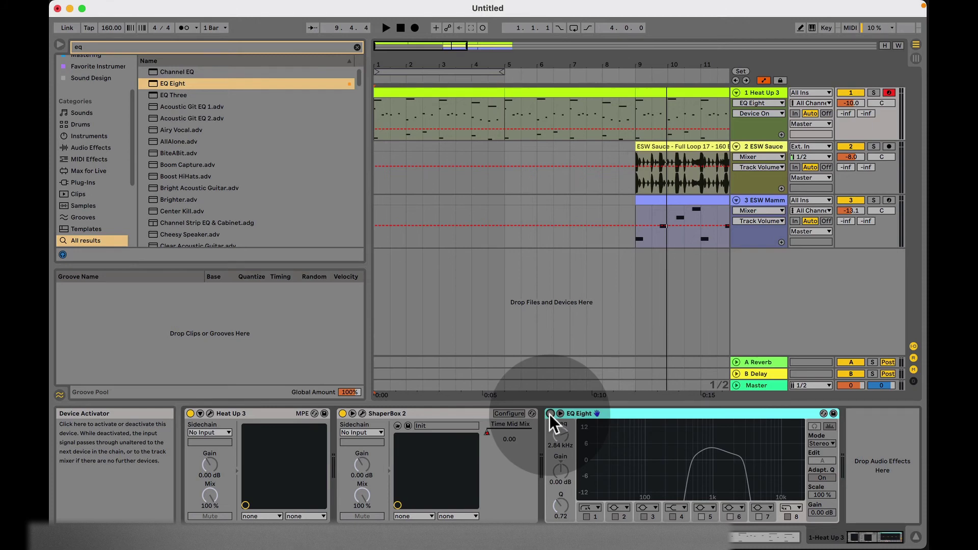
{"action": "left_click", "coordinate": [550, 414]}
- Show EQ Eight's Device On automation in a new lane on Heat Up 3, then collapse the extra lane
{"action": "right_click", "coordinate": [549, 414]}
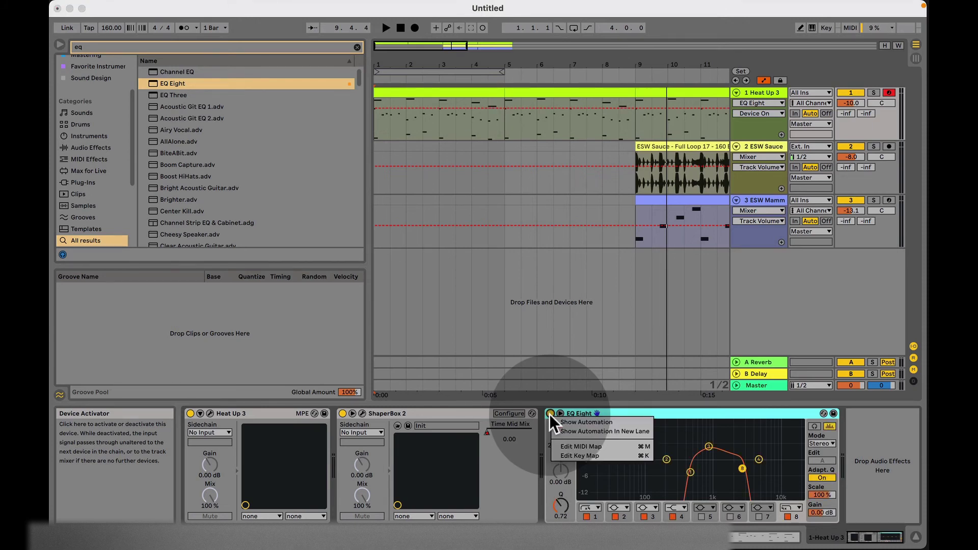
{"action": "left_click", "coordinate": [600, 431]}
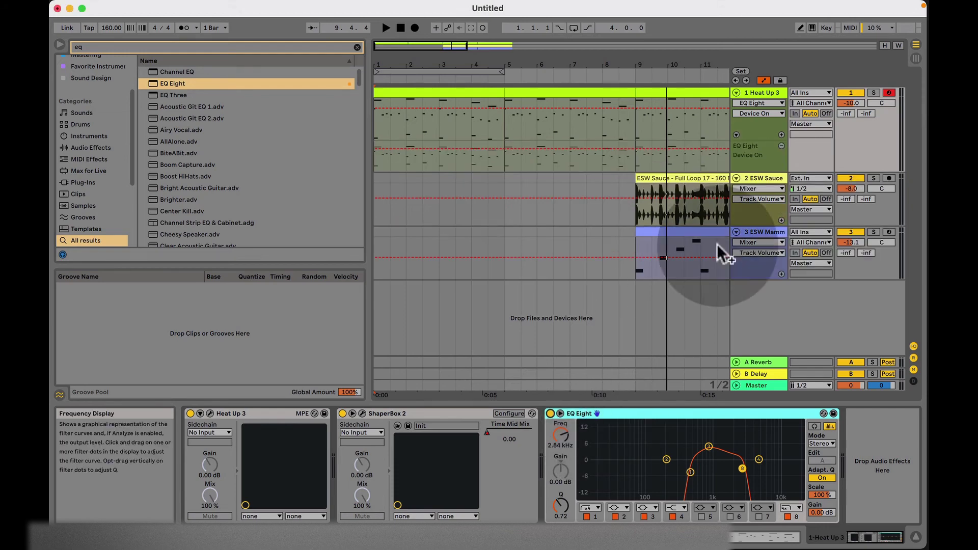
{"action": "scroll", "coordinate": [719, 135], "scroll_direction": "right", "scroll_amount": 5}
{"action": "scroll", "coordinate": [719, 135], "scroll_direction": "left", "scroll_amount": 5}
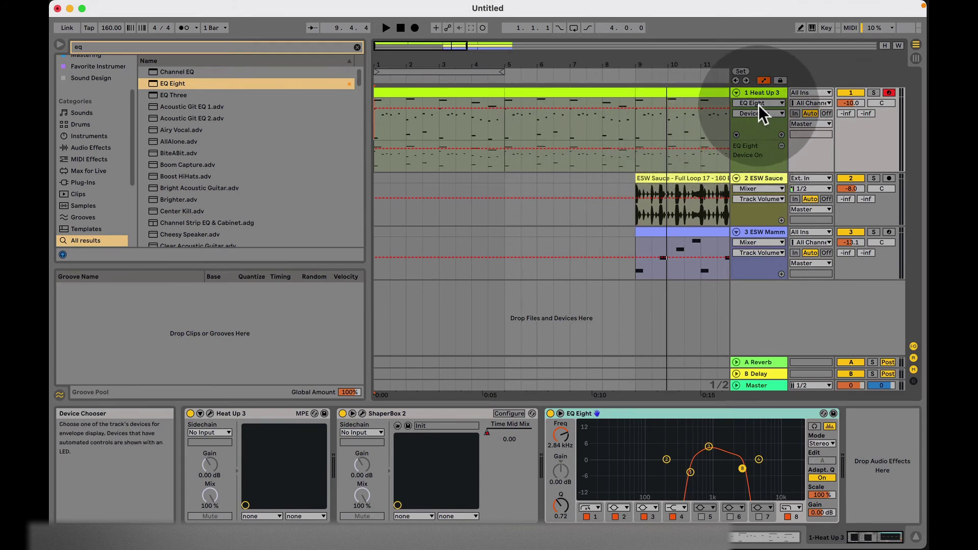
{"action": "left_click", "coordinate": [737, 134]}
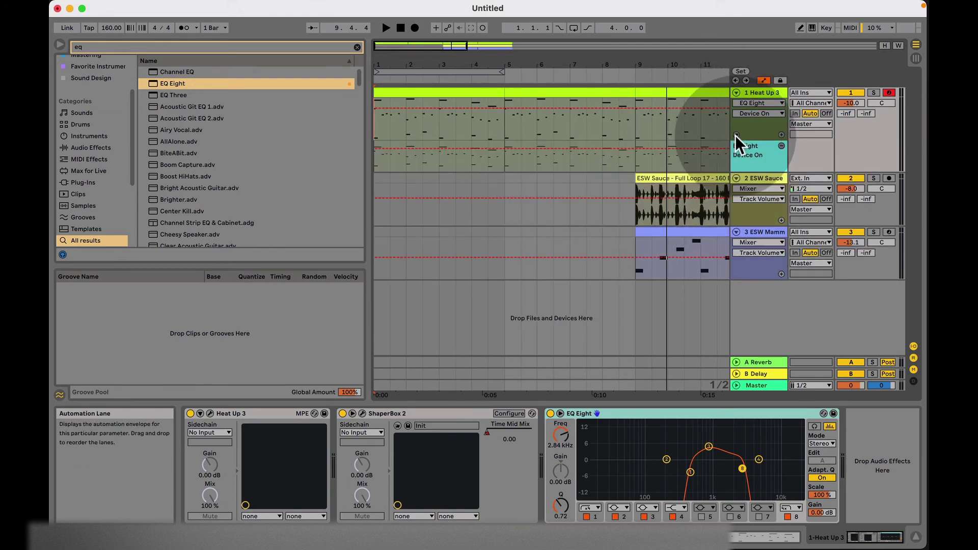
{"action": "left_click", "coordinate": [735, 135]}
{"action": "left_click", "coordinate": [735, 135]}
{"action": "left_click", "coordinate": [735, 135]}
{"action": "left_click", "coordinate": [735, 135]}
{"action": "left_click", "coordinate": [735, 135]}
- Automate EQ Eight's Device On on Heat Up 3 so it is on only during bar 8 and off before and after
{"action": "left_click", "coordinate": [602, 108]}
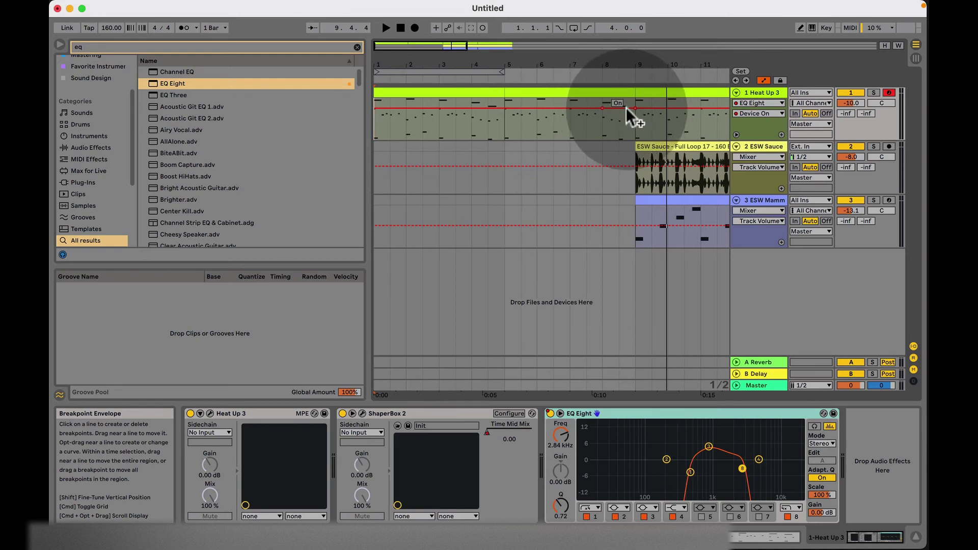
{"action": "left_click", "coordinate": [594, 108]}
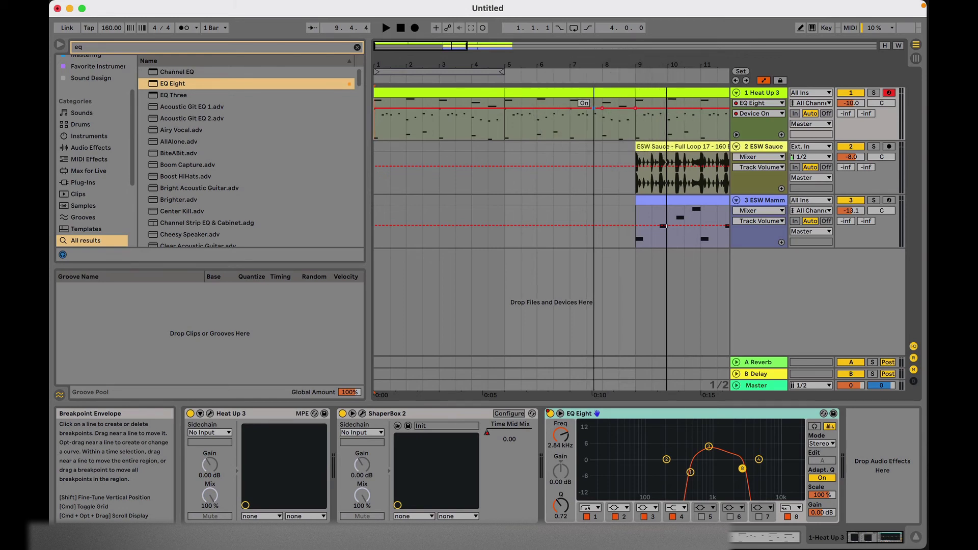
{"action": "left_click_drag", "start_coordinate": [593, 108], "coordinate": [595, 129]}
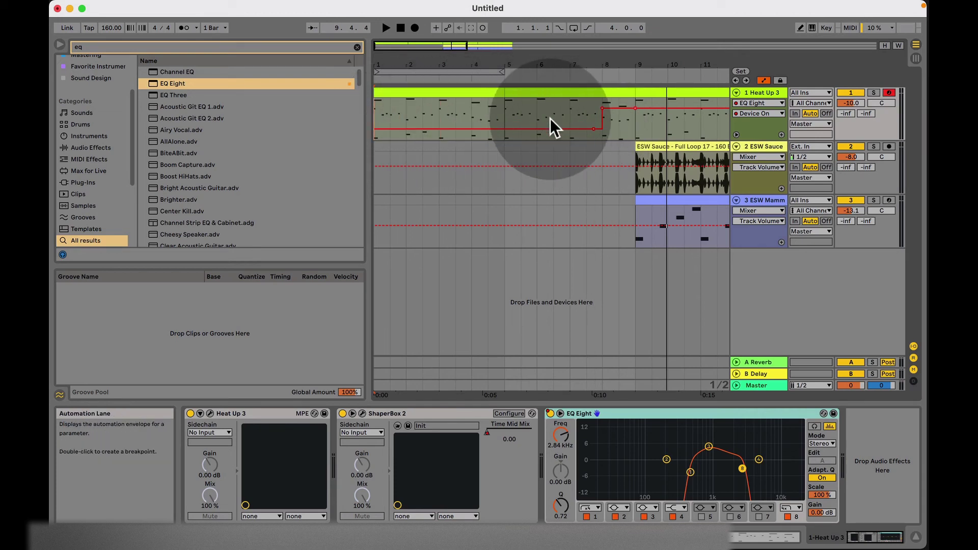
{"action": "scroll", "coordinate": [602, 130], "scroll_direction": "right", "scroll_amount": 2}
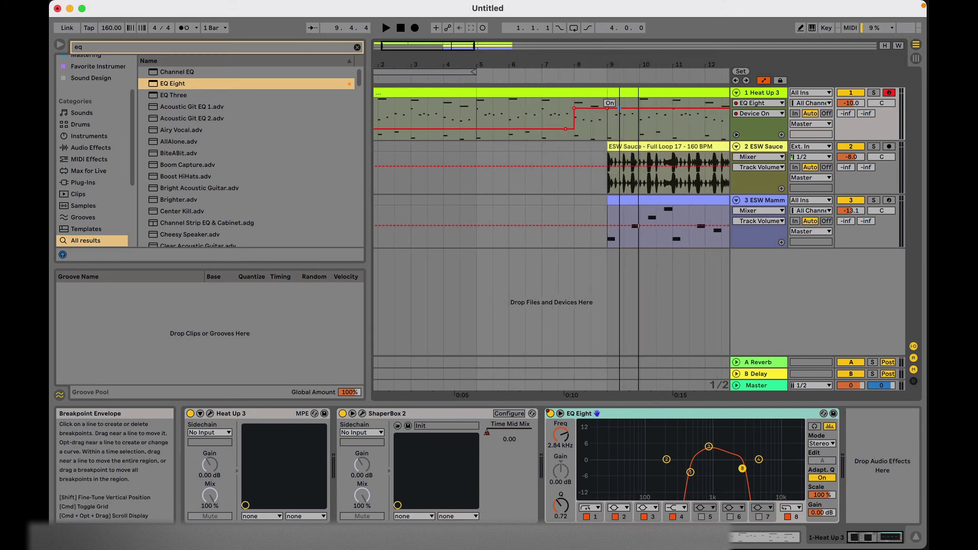
{"action": "left_click_drag", "start_coordinate": [618, 108], "coordinate": [619, 129]}
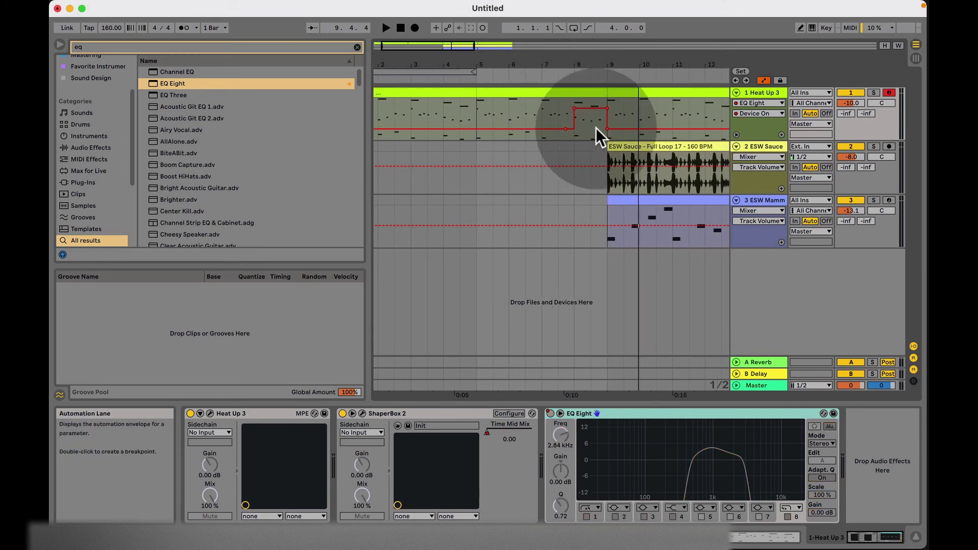
- Hide the browser and play the arrangement through the bar 8 transition into bar 12, then stop playback
{"action": "scroll", "coordinate": [692, 121], "scroll_direction": "down", "scroll_amount": 5}
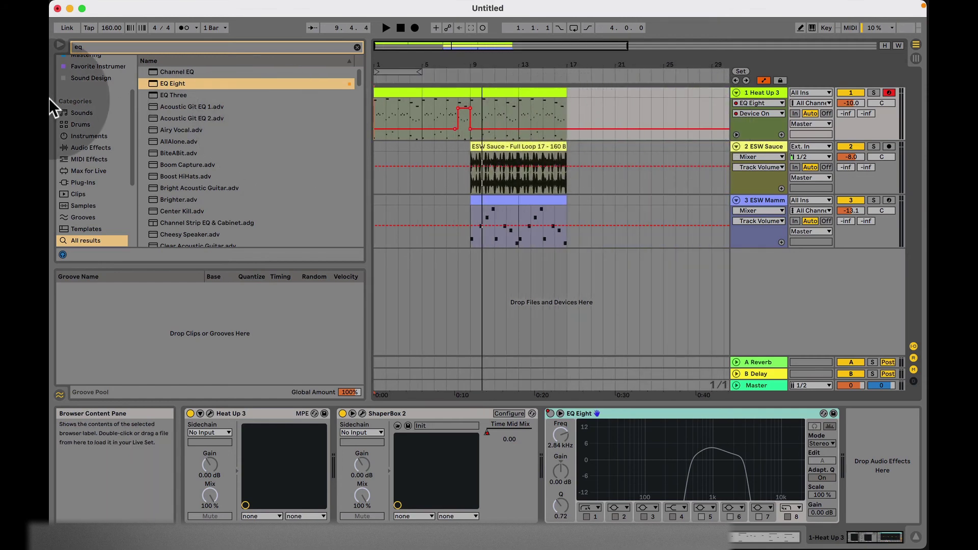
{"action": "left_click", "coordinate": [60, 45]}
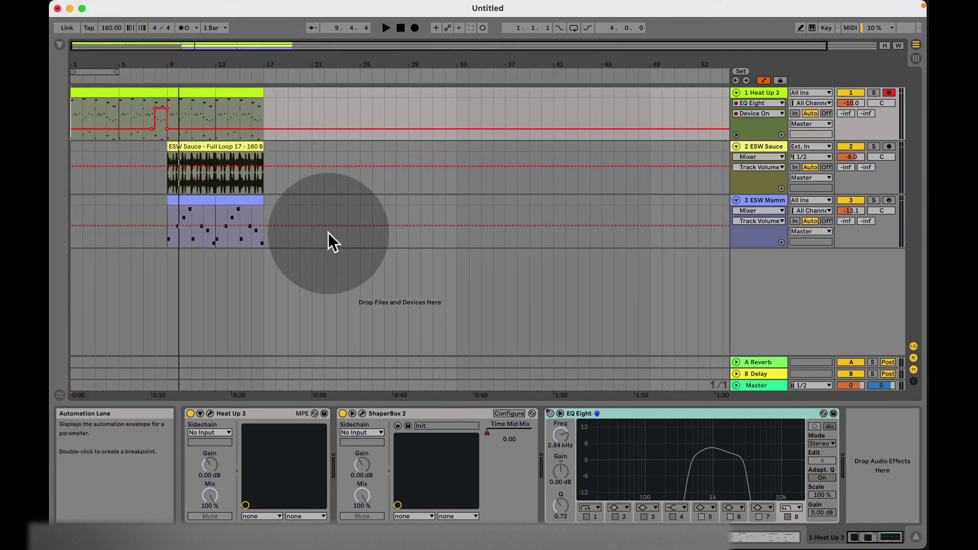
{"action": "key", "text": "space"}
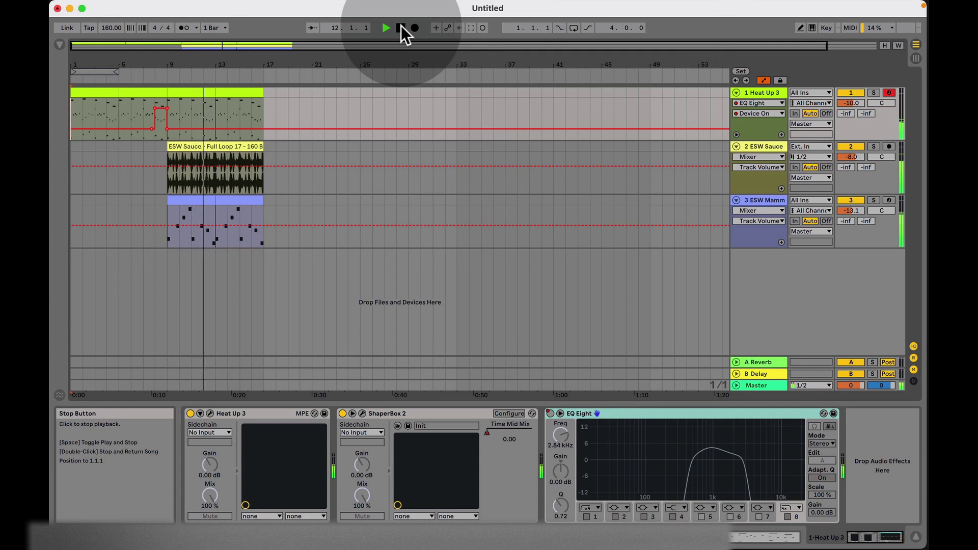
{"action": "left_click", "coordinate": [401, 27]}
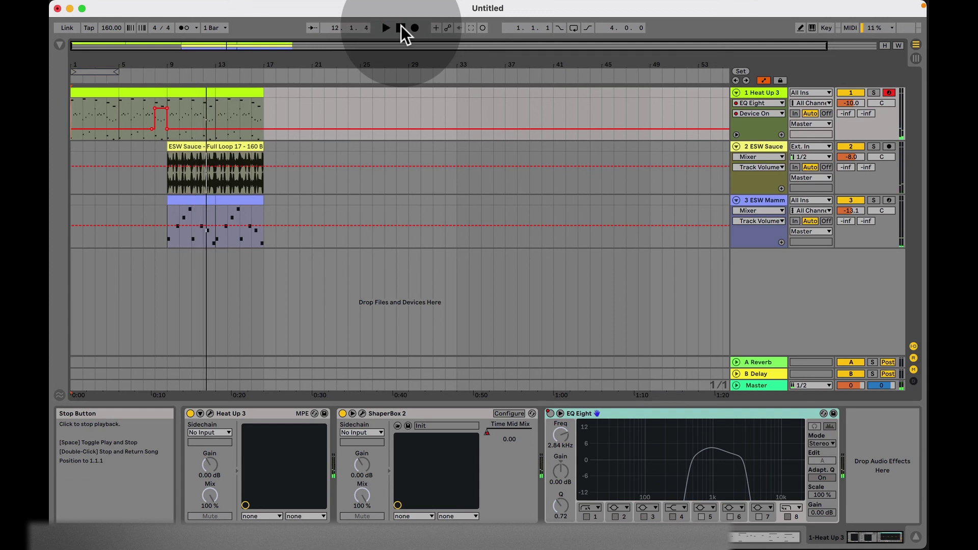